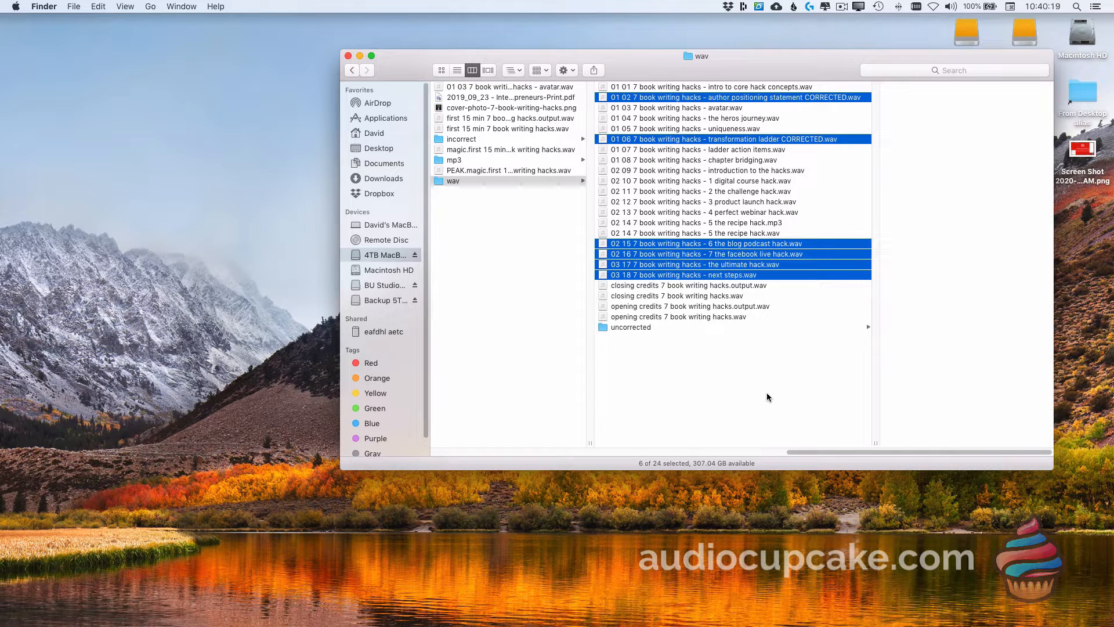
Step: Launch AudioCupcake and drop the six selected chapter WAV files onto it for MP3 conversion
{"action": "mouse_move", "coordinate": [1107, 436]}
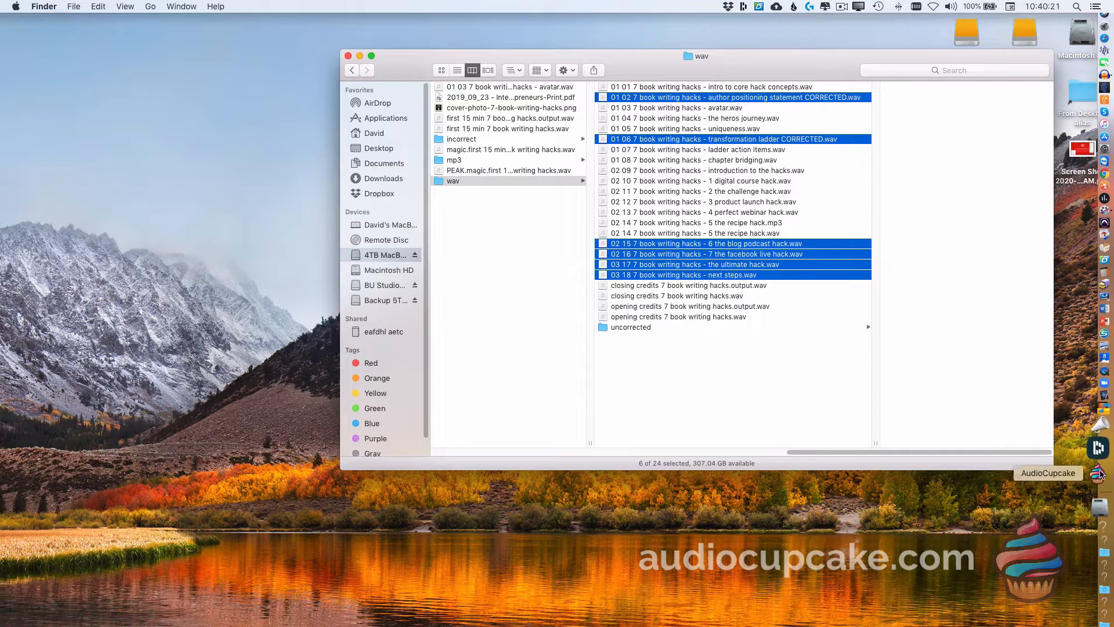
{"action": "left_click", "coordinate": [1099, 473]}
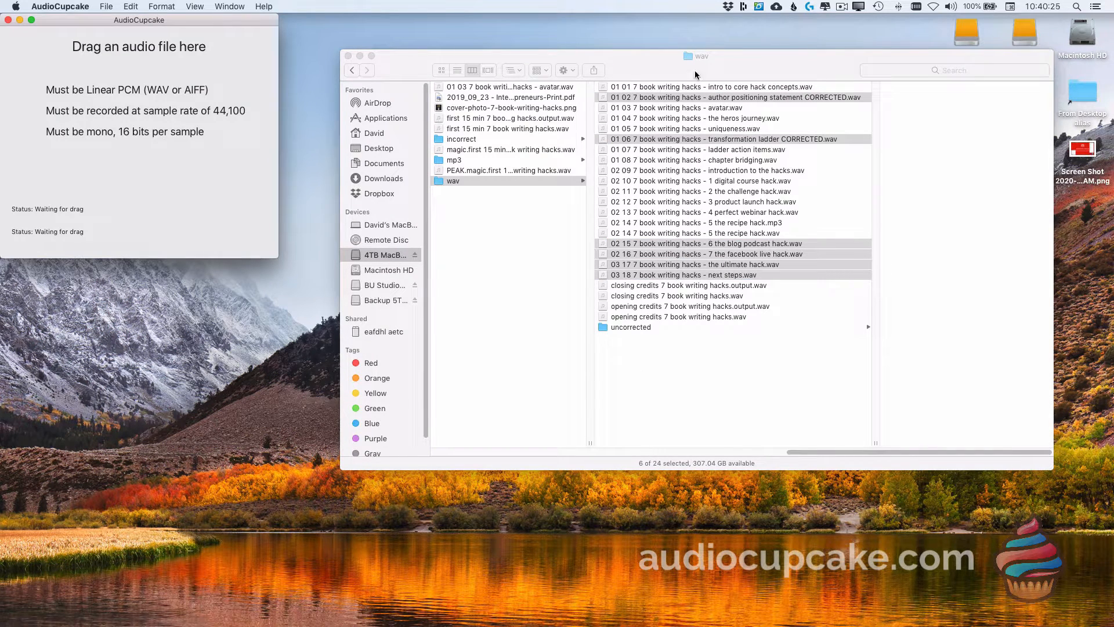
{"action": "left_click", "coordinate": [758, 99]}
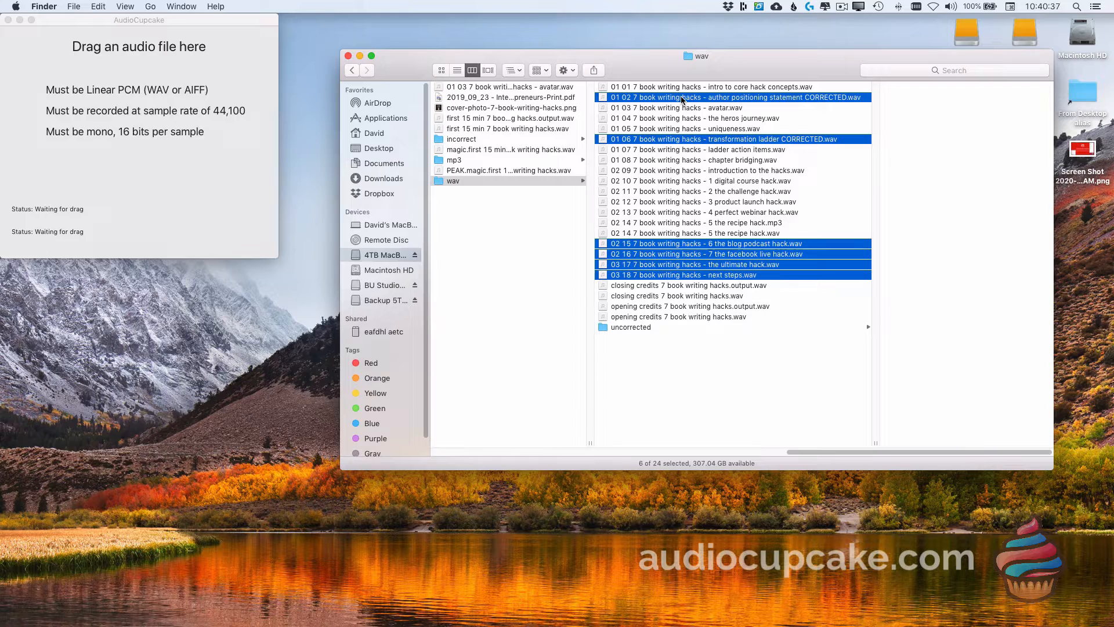
{"action": "left_click_drag", "start_coordinate": [683, 100], "coordinate": [150, 86]}
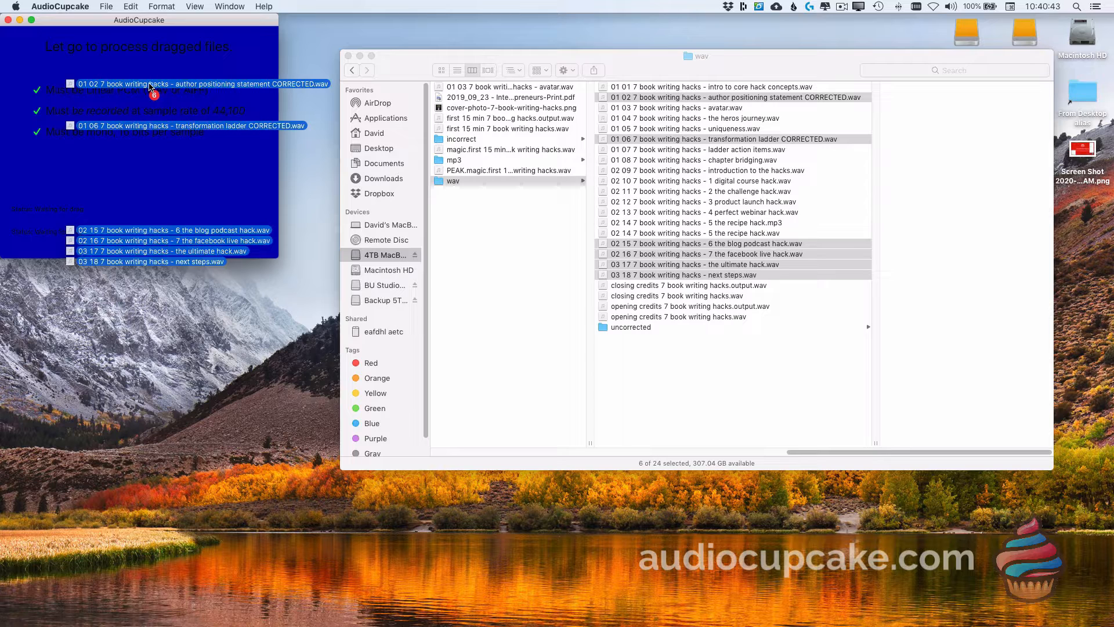
{"action": "left_click_drag", "start_coordinate": [149, 87], "coordinate": [149, 87]}
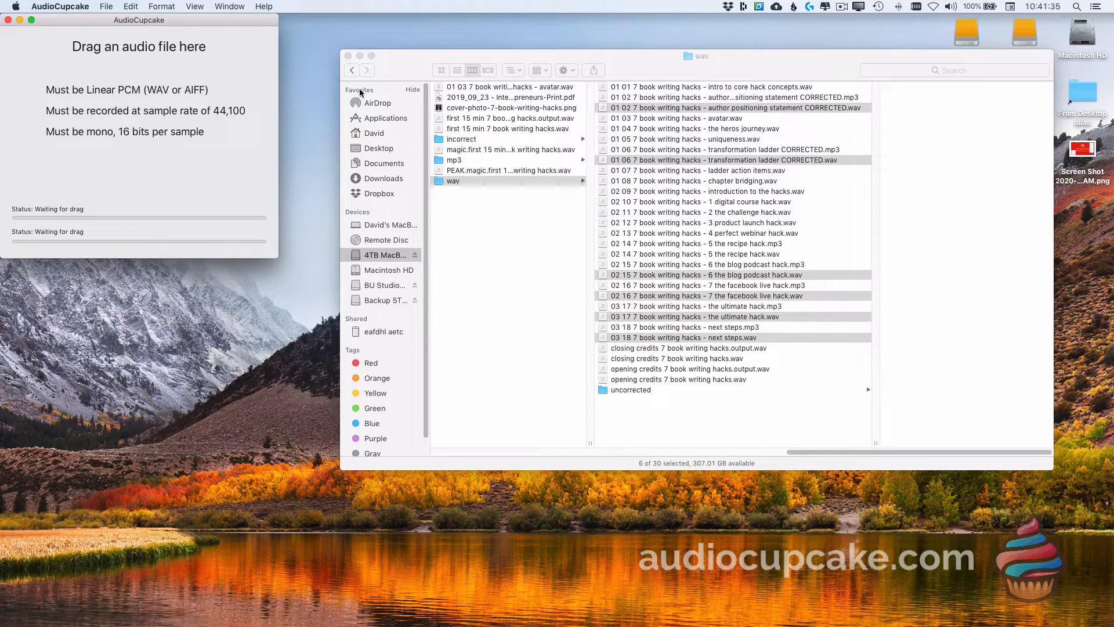
Step: Select the seven chapter MP3s, from author positioning statement to next steps, and move them into the mp3 folder
{"action": "left_click", "coordinate": [789, 100]}
{"action": "left_click", "coordinate": [788, 100]}
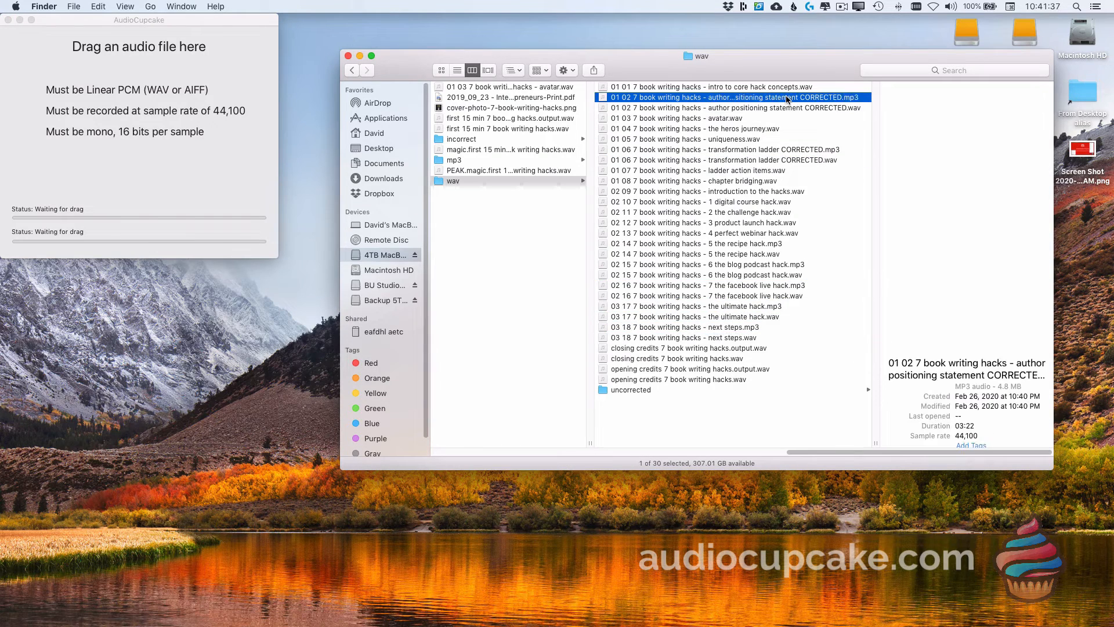
{"action": "left_click", "coordinate": [788, 152], "text": "super"}
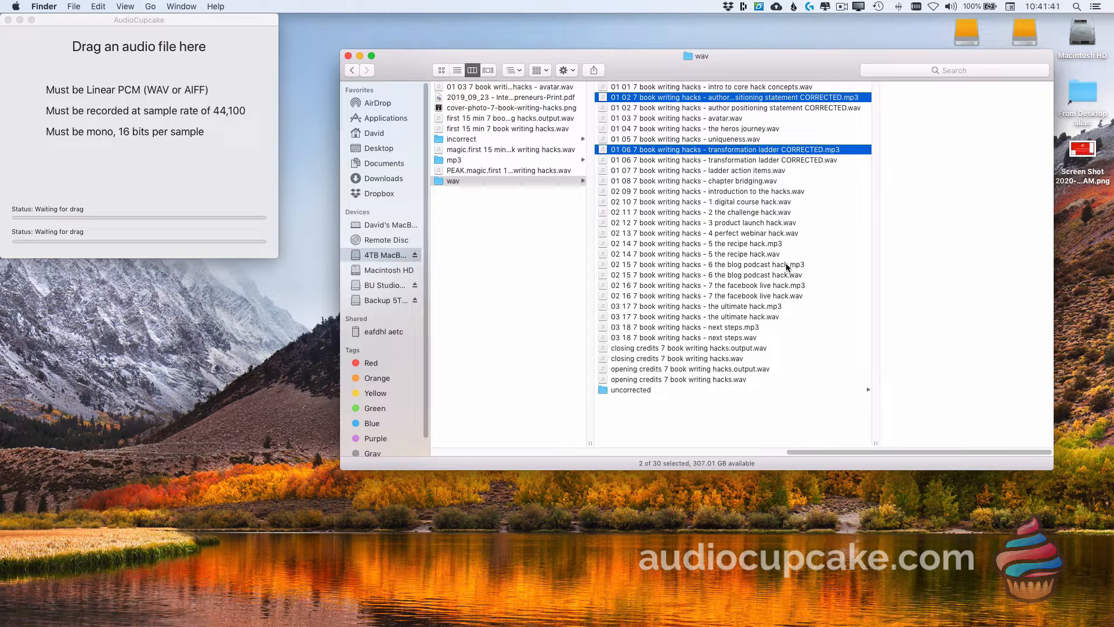
{"action": "left_click", "coordinate": [729, 245], "text": "super"}
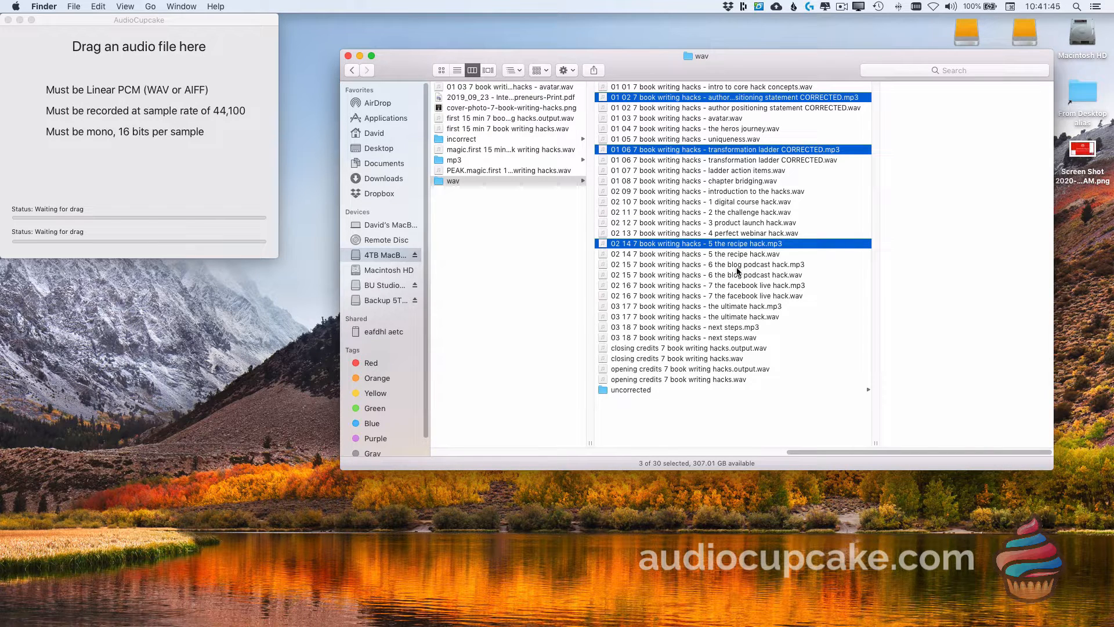
{"action": "left_click", "coordinate": [737, 265], "text": "super"}
{"action": "left_click", "coordinate": [739, 287], "text": "super"}
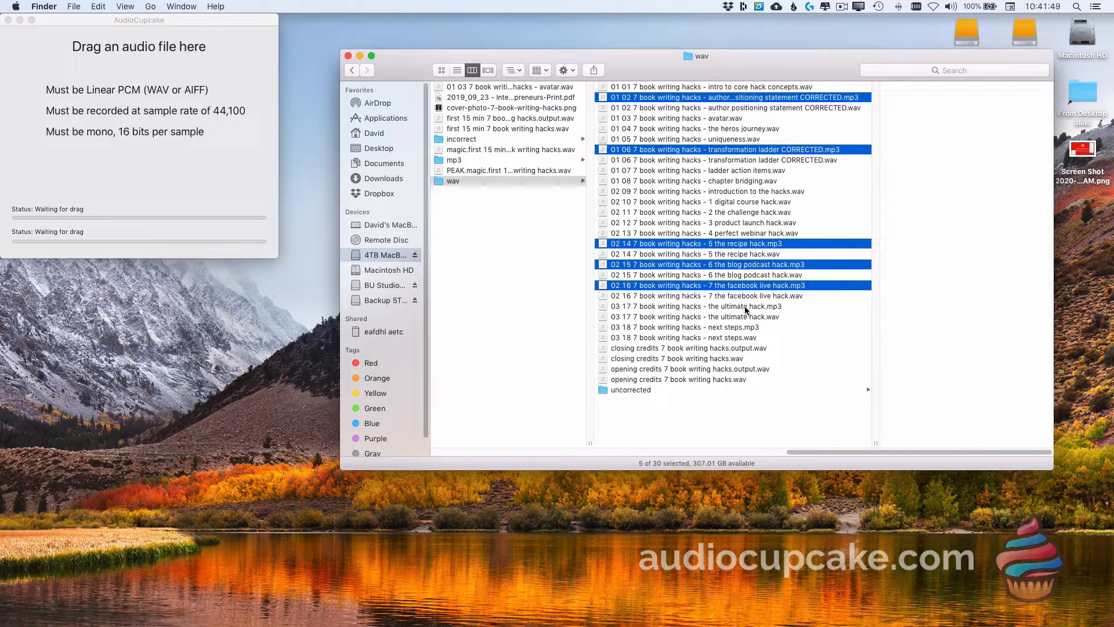
{"action": "left_click", "coordinate": [746, 308], "text": "super"}
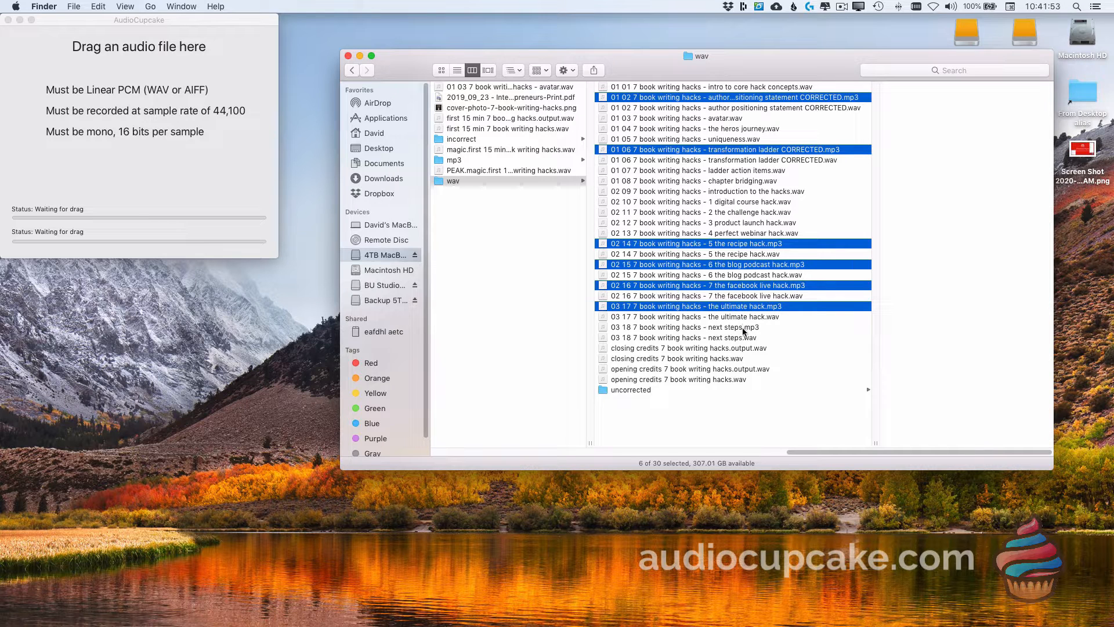
{"action": "left_click", "coordinate": [743, 328], "text": "super"}
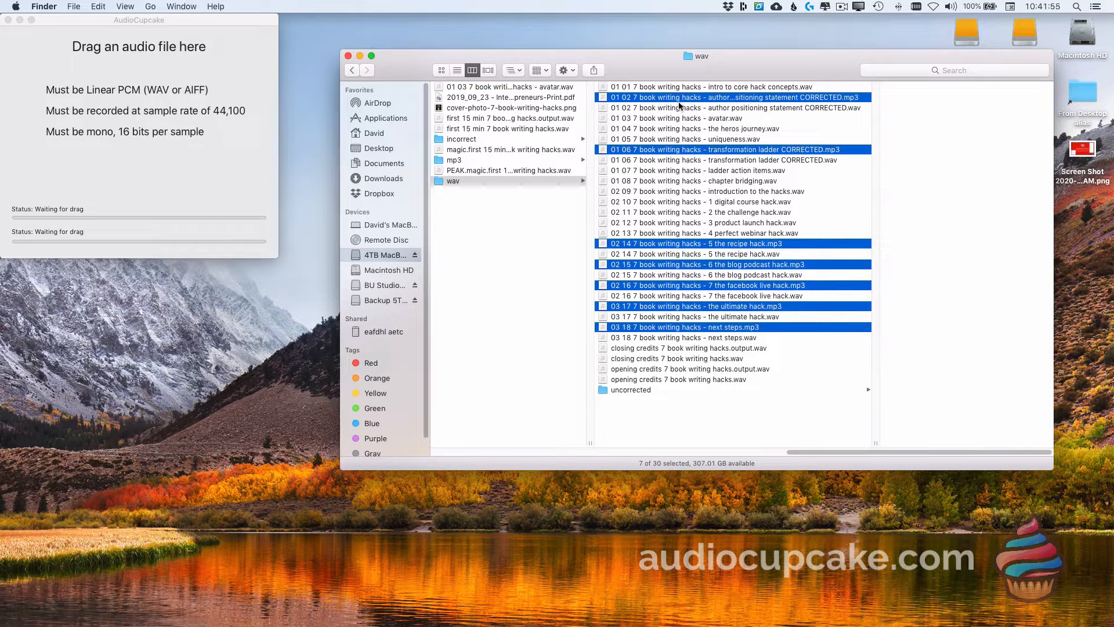
{"action": "left_click_drag", "start_coordinate": [681, 99], "coordinate": [456, 161]}
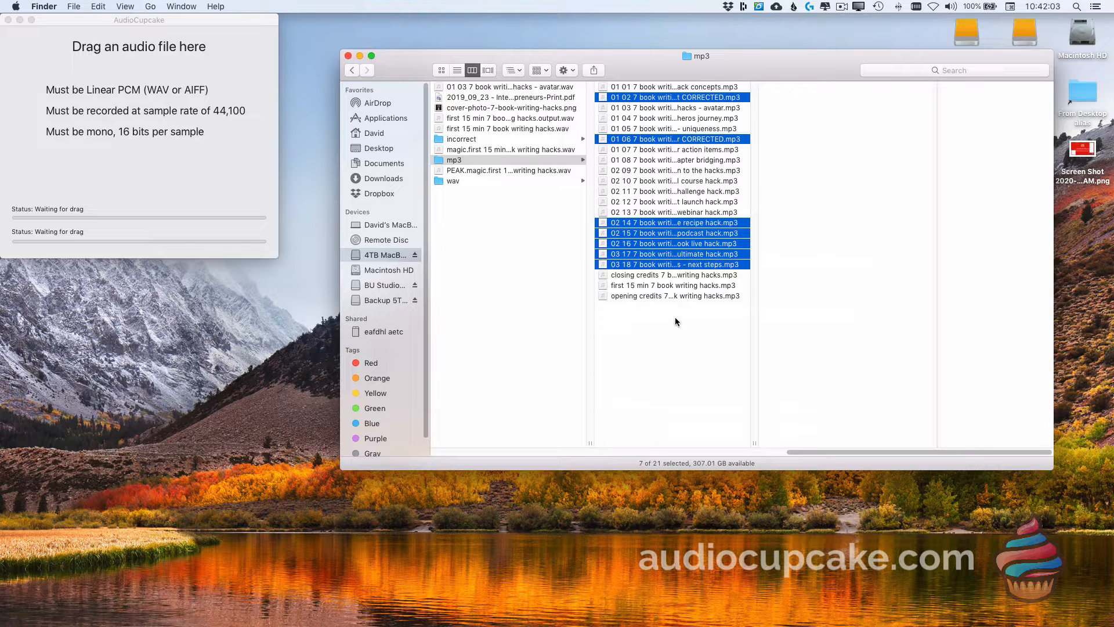
Step: Select the seven chapter MP3s in the mp3 folder and open them with Audacity.app
{"action": "left_click", "coordinate": [675, 334]}
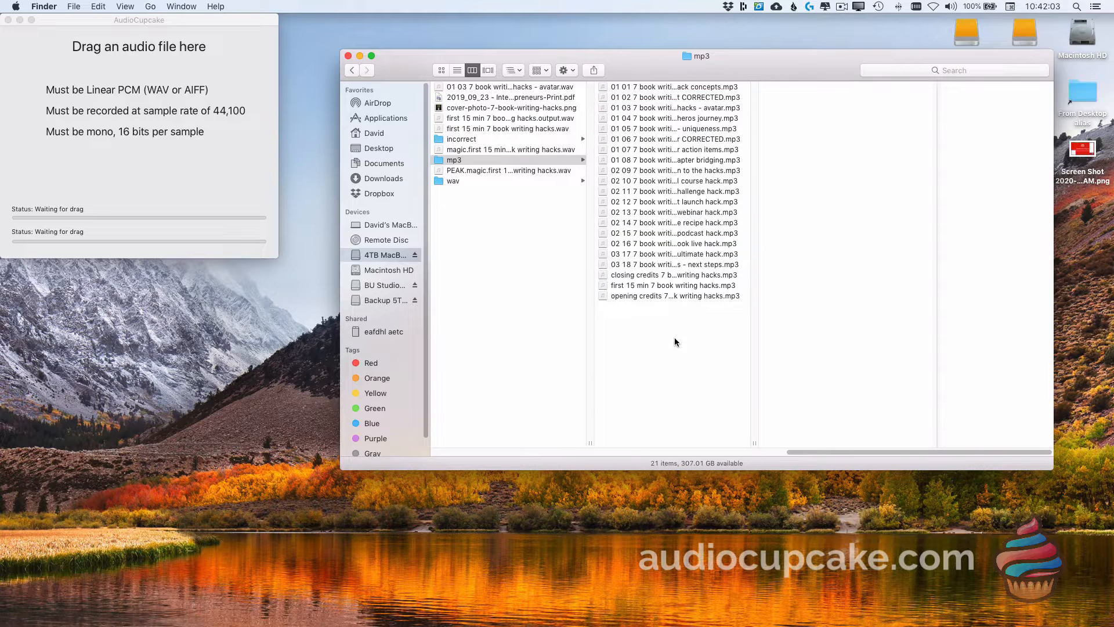
{"action": "left_click", "coordinate": [667, 266]}
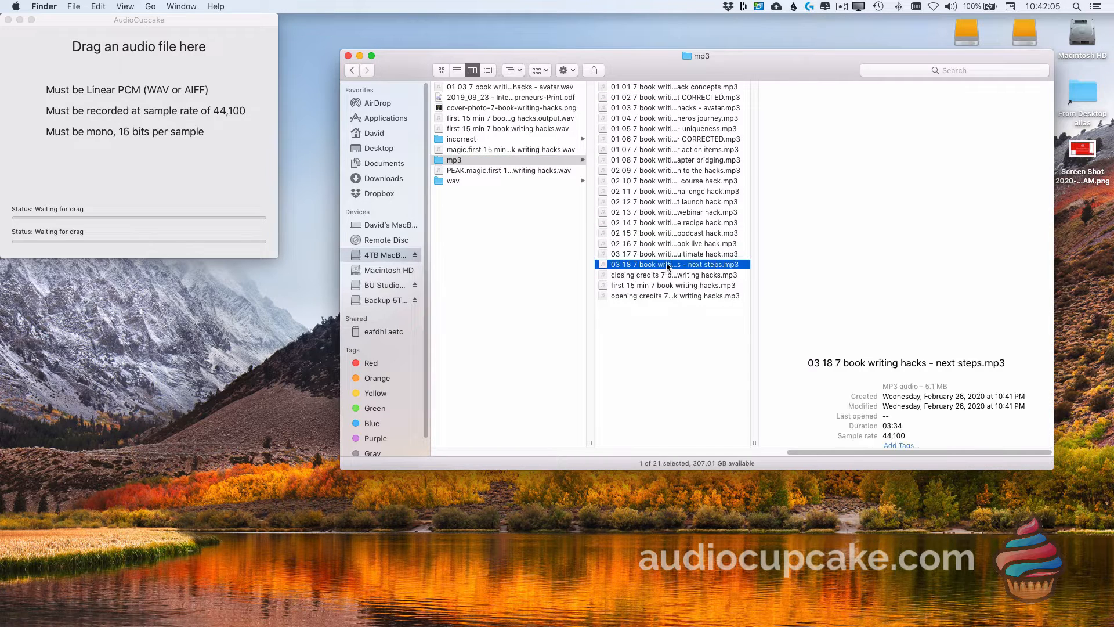
{"action": "left_click", "coordinate": [662, 223], "text": "shift"}
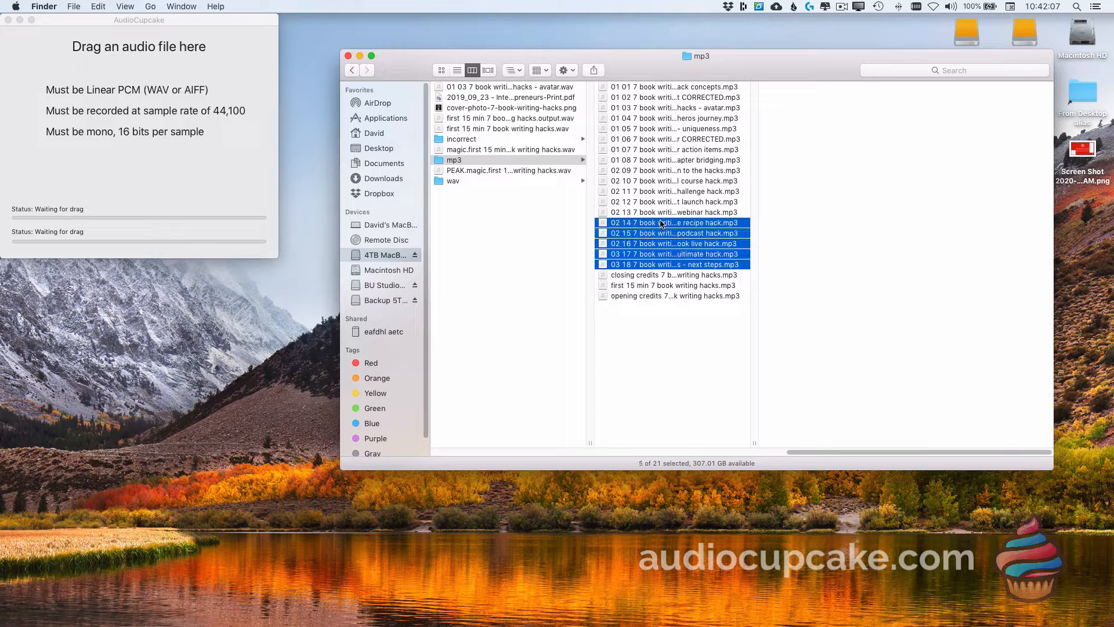
{"action": "left_click", "coordinate": [692, 139], "text": "super"}
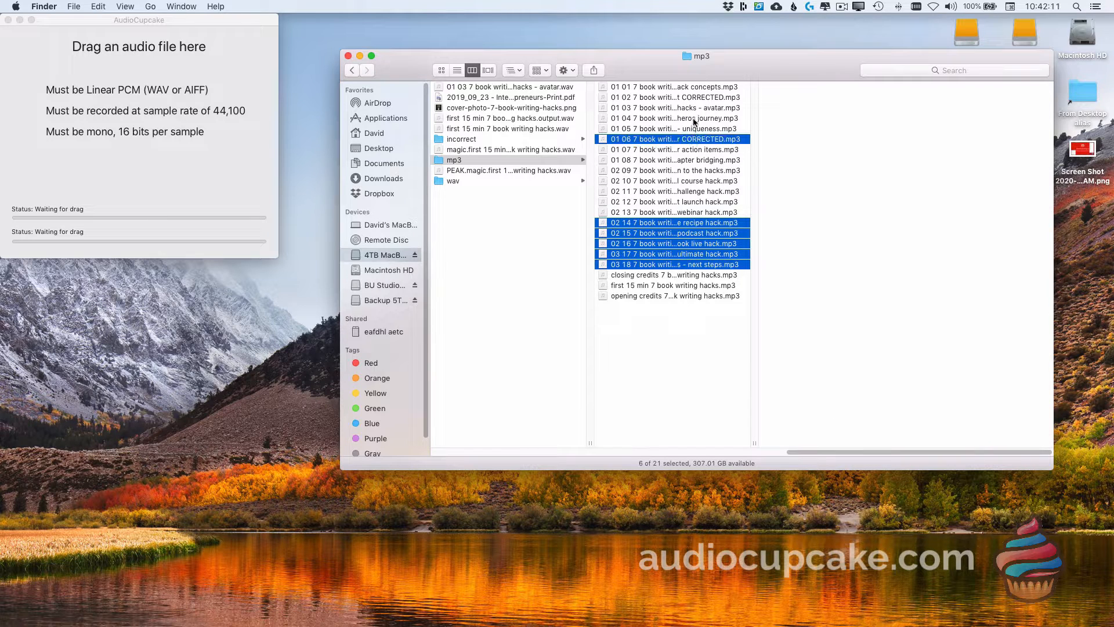
{"action": "left_click", "coordinate": [695, 101], "text": "super"}
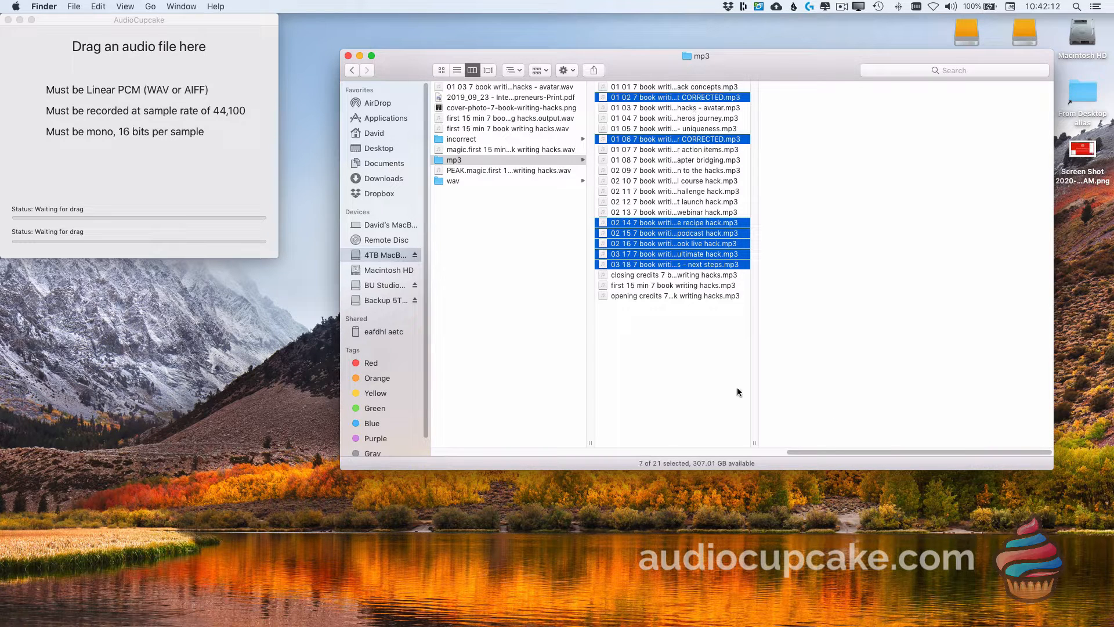
{"action": "double_click", "coordinate": [755, 443]}
{"action": "right_click", "coordinate": [688, 263]}
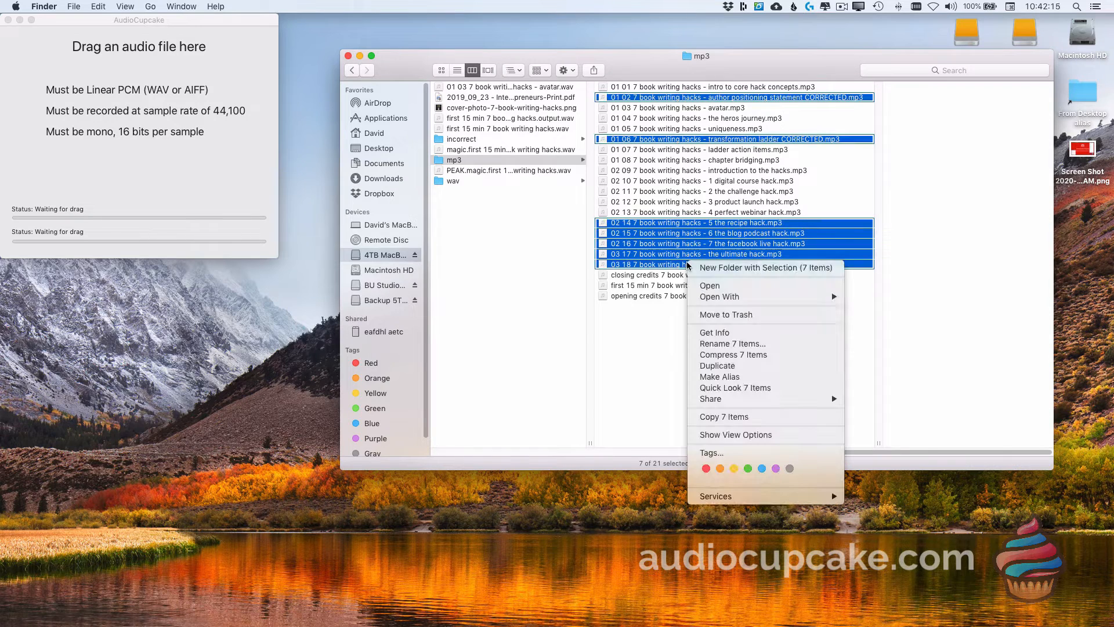
{"action": "mouse_move", "coordinate": [720, 297]}
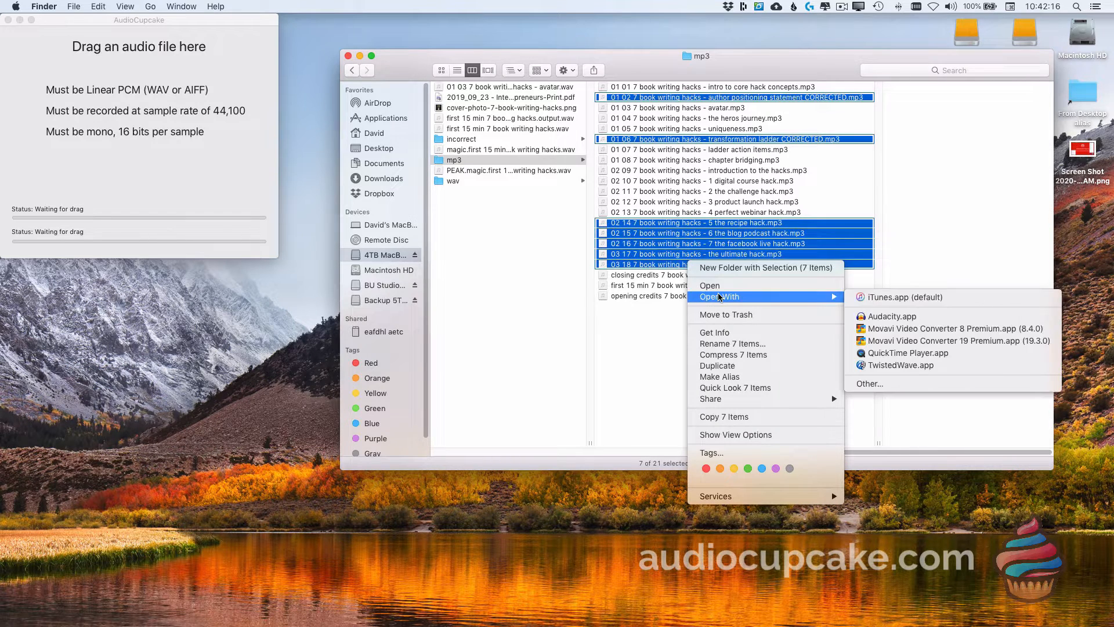
{"action": "left_click", "coordinate": [885, 317]}
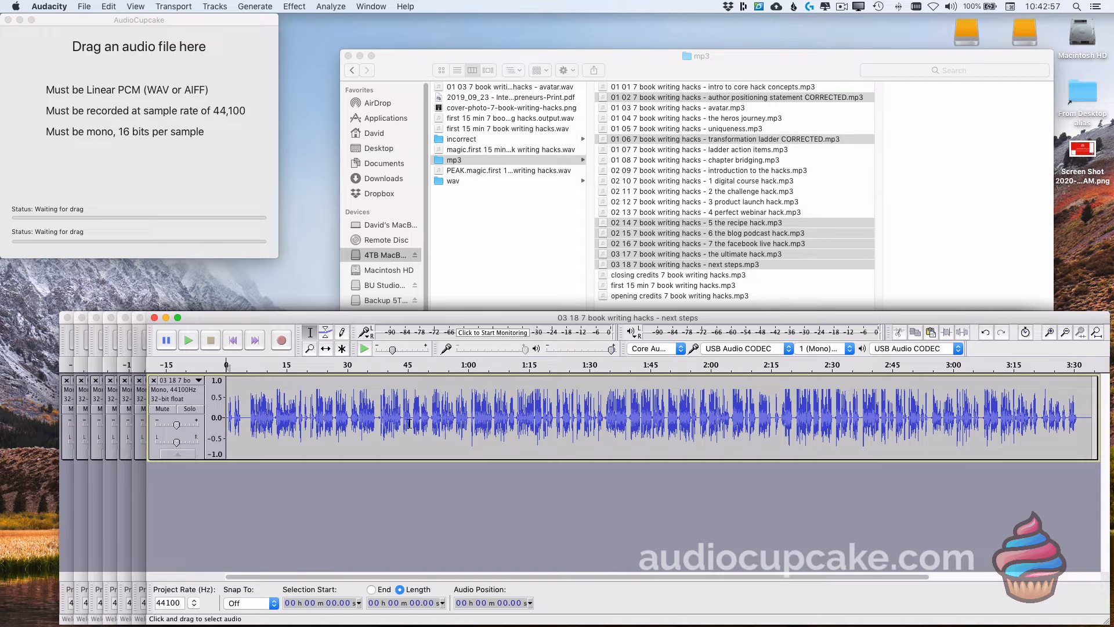
Step: ACX-check 0:40–2:14 of the next steps chapter, which passes at -19.9 dB RMS, then close it unsaved
{"action": "left_click_drag", "start_coordinate": [388, 416], "coordinate": [769, 415]}
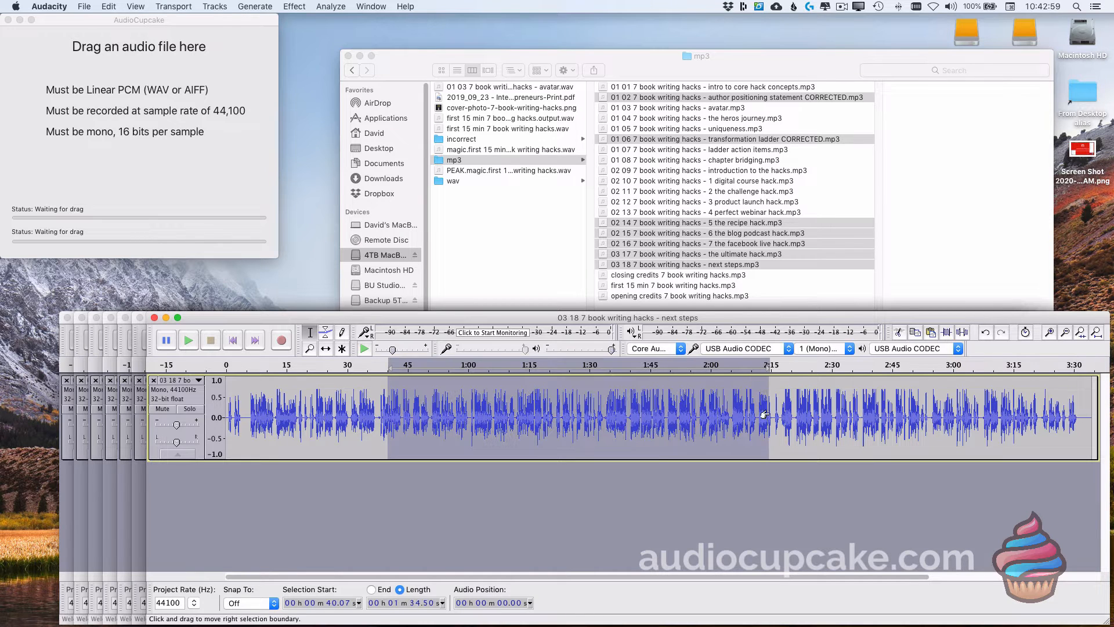
{"action": "left_click", "coordinate": [329, 7]}
{"action": "left_click", "coordinate": [354, 59]}
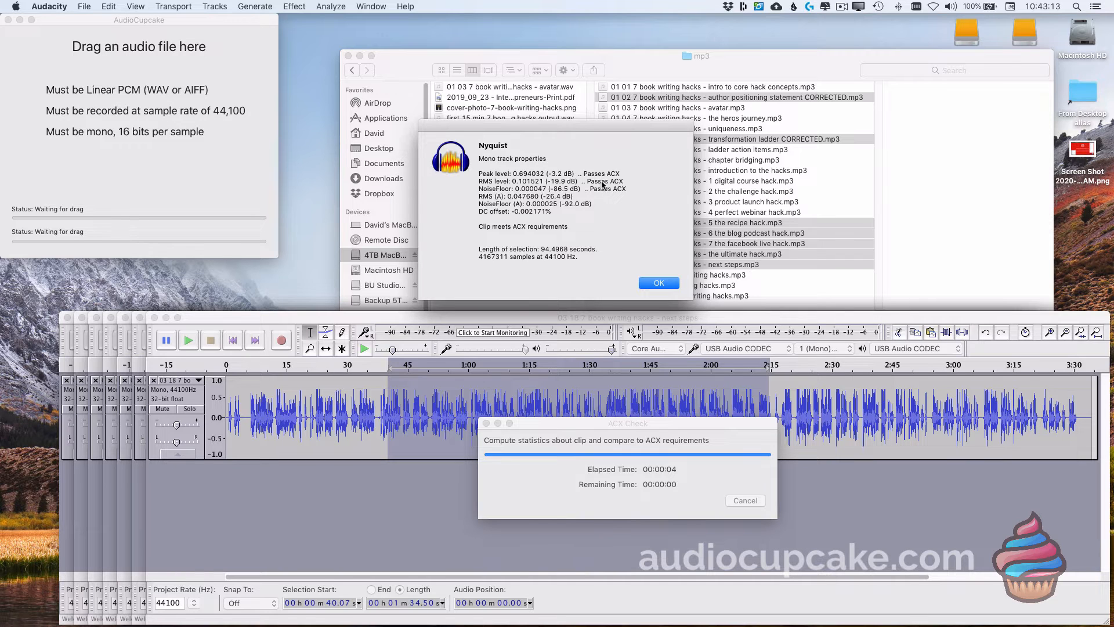
{"action": "left_click", "coordinate": [659, 284]}
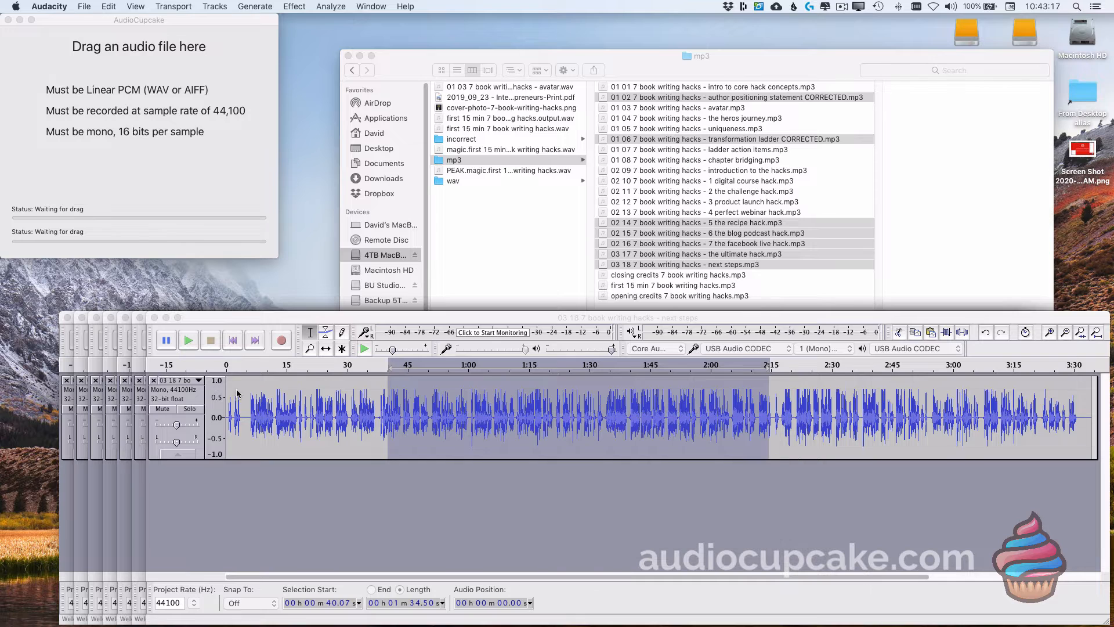
{"action": "left_click", "coordinate": [154, 318]}
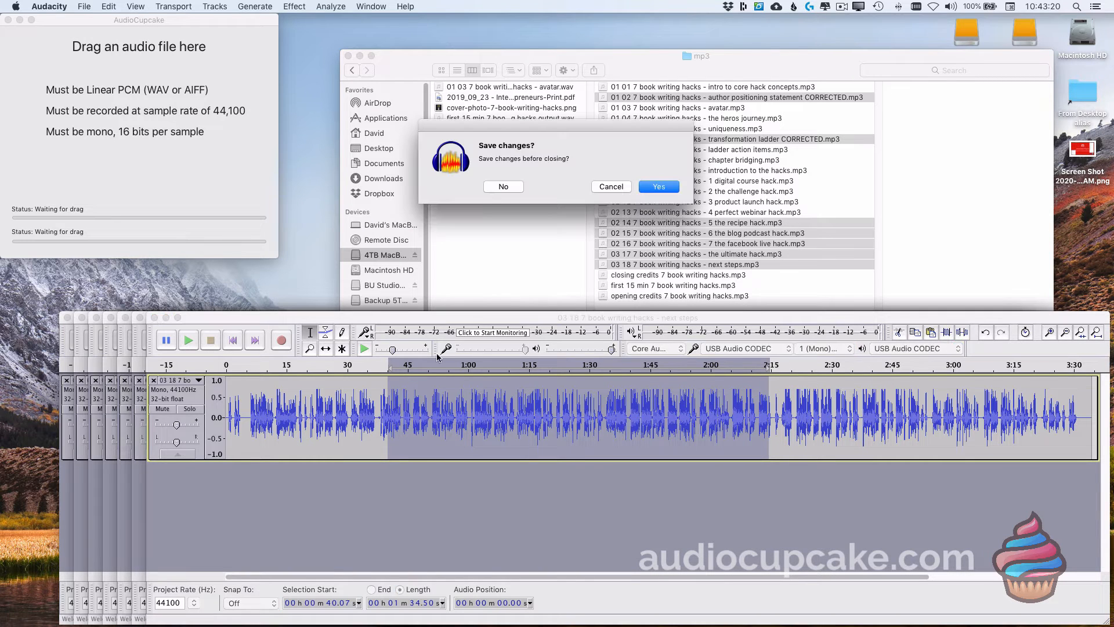
{"action": "left_click", "coordinate": [501, 185]}
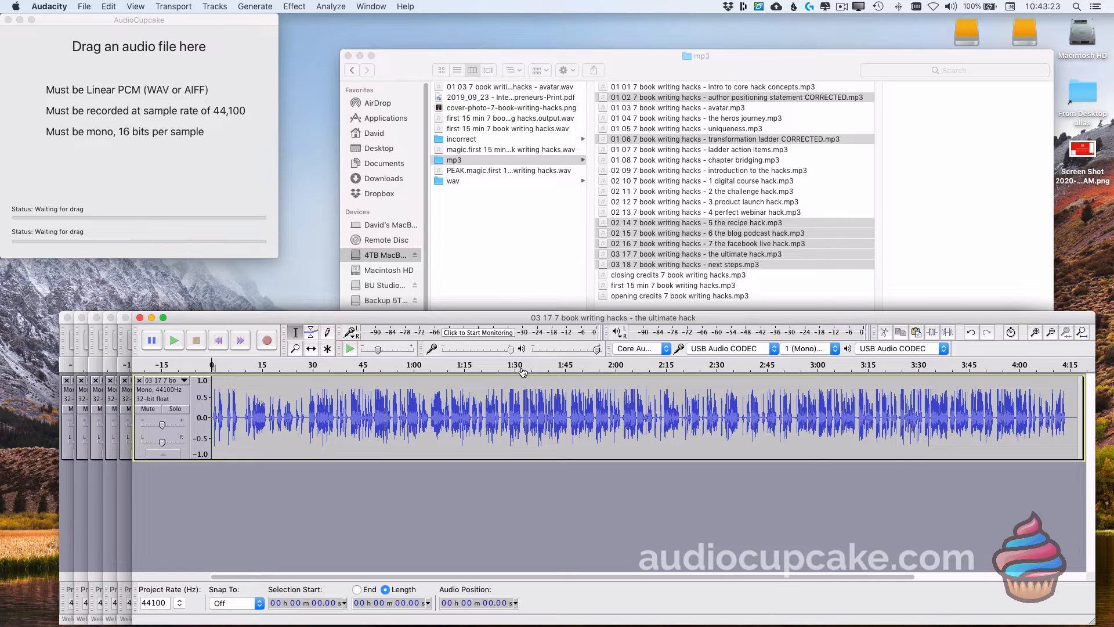
Step: ACX-check 1:09–2:49 of the ultimate hack chapter, which passes at -20.0 dB RMS, then close it unsaved
{"action": "left_click_drag", "start_coordinate": [443, 413], "coordinate": [781, 415]}
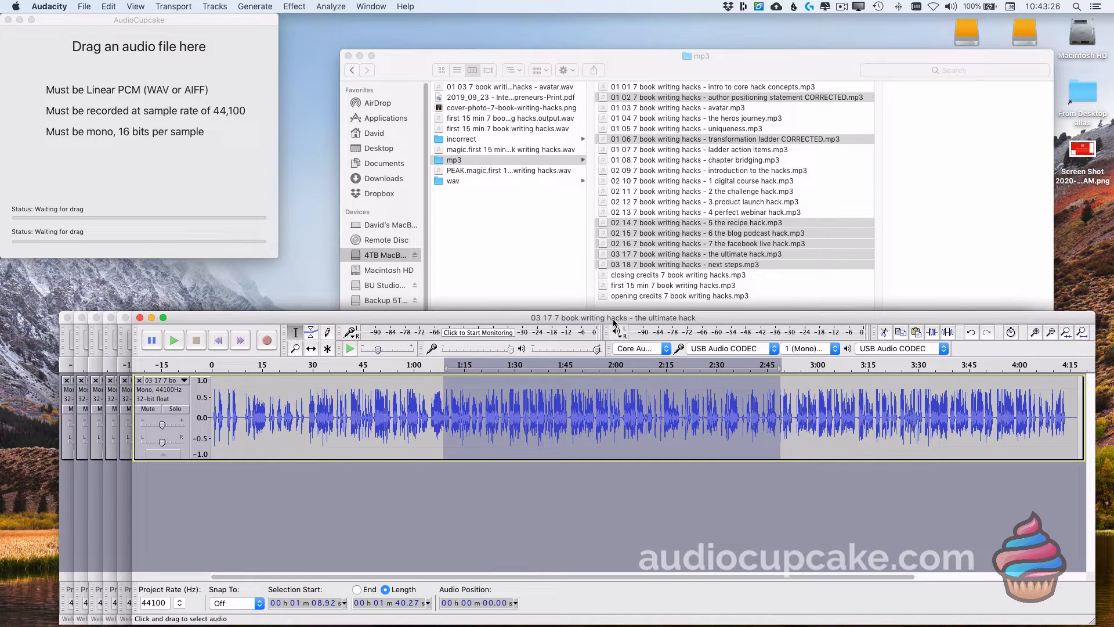
{"action": "left_click", "coordinate": [332, 6]}
{"action": "left_click", "coordinate": [345, 61]}
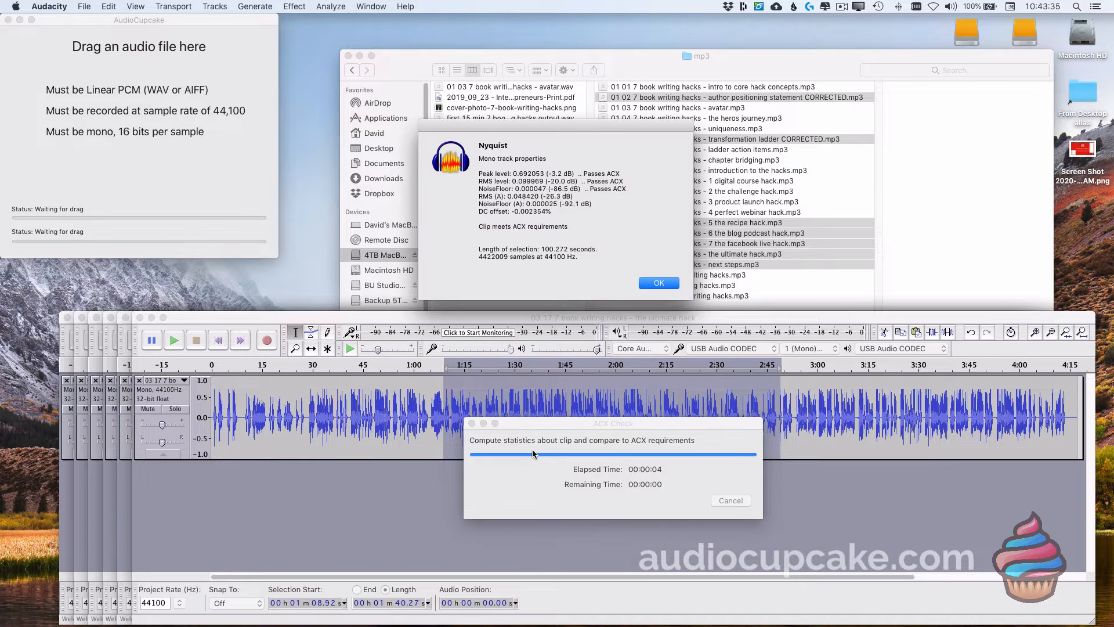
{"action": "left_click", "coordinate": [657, 283]}
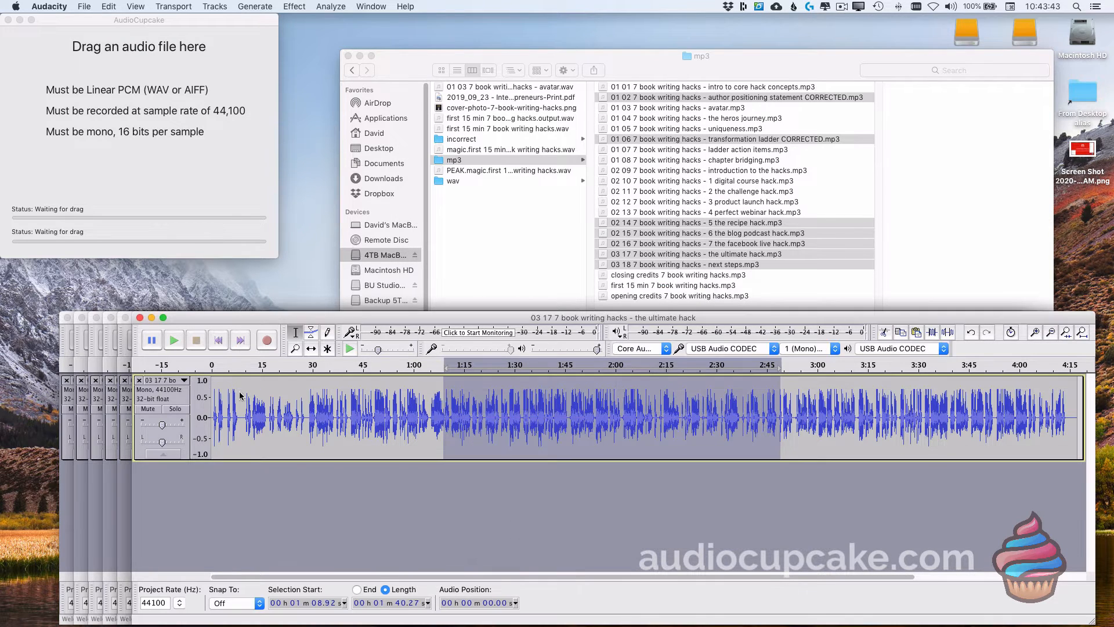
{"action": "left_click", "coordinate": [139, 318]}
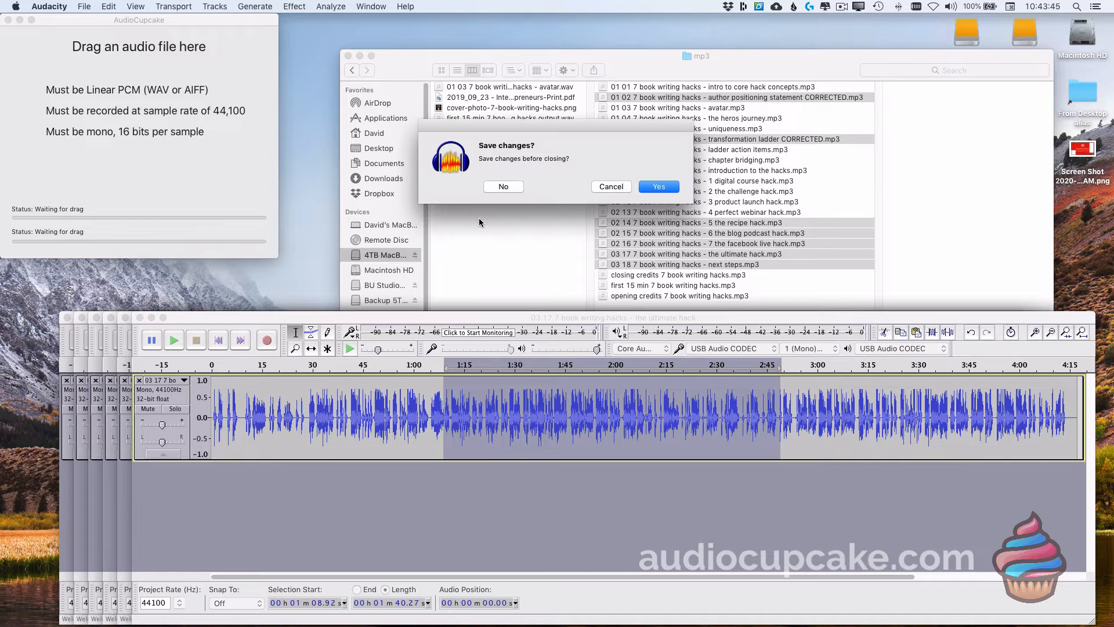
{"action": "left_click", "coordinate": [504, 186]}
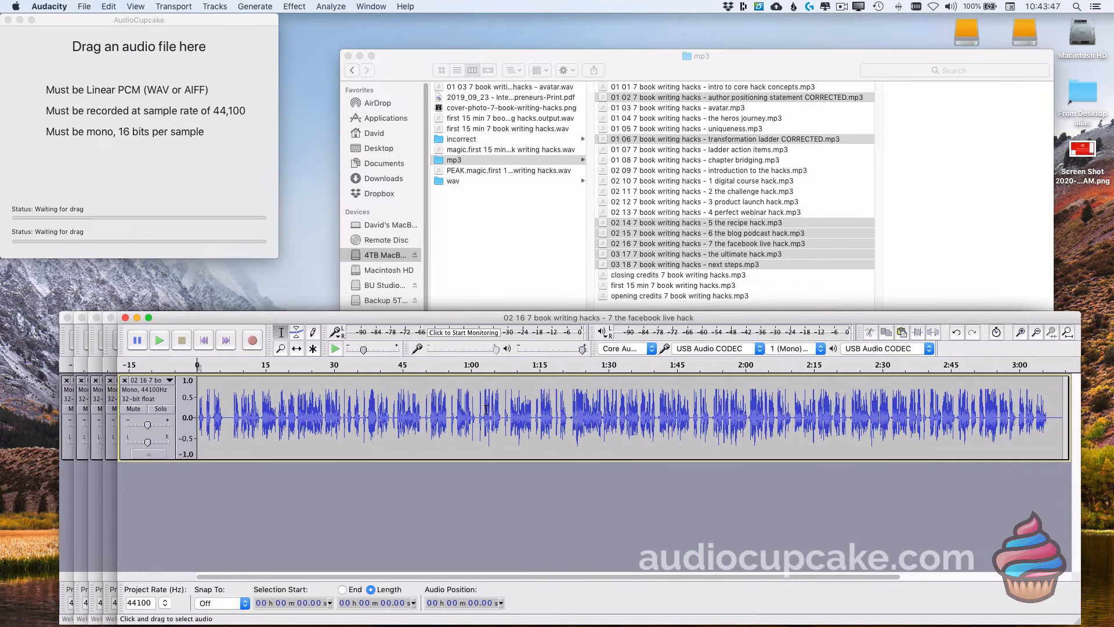
Step: ACX-check 1:03–2:29 of the facebook live hack chapter, which passes at -20.2 dB RMS, then close it unsaved
{"action": "left_click_drag", "start_coordinate": [486, 409], "coordinate": [893, 414]}
{"action": "left_click", "coordinate": [331, 7]}
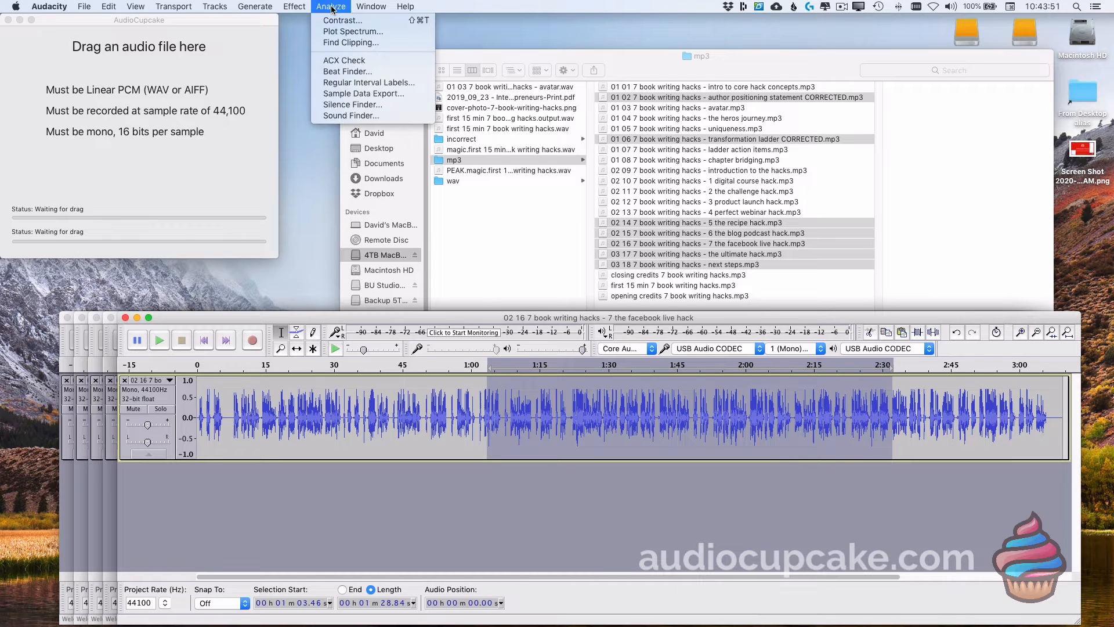
{"action": "left_click", "coordinate": [334, 61]}
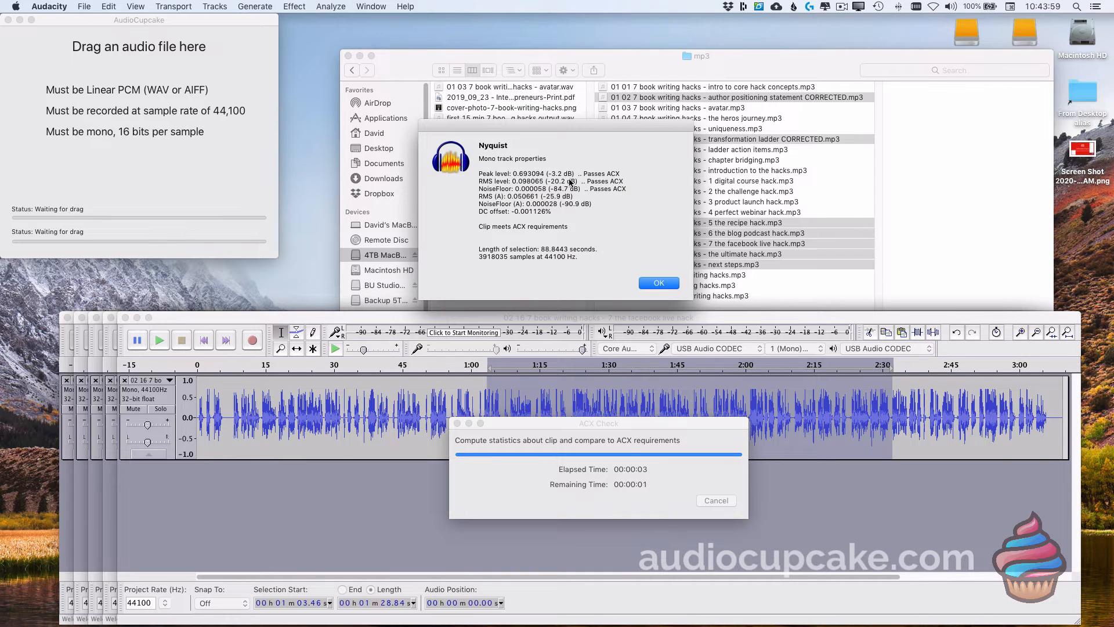
{"action": "left_click", "coordinate": [660, 284]}
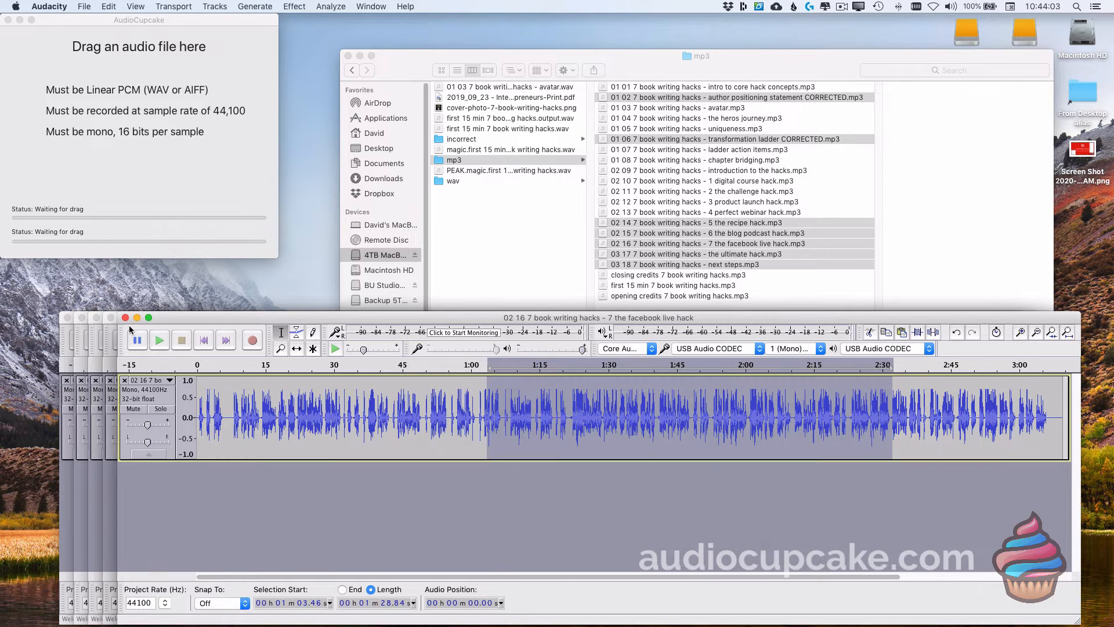
{"action": "left_click", "coordinate": [126, 317]}
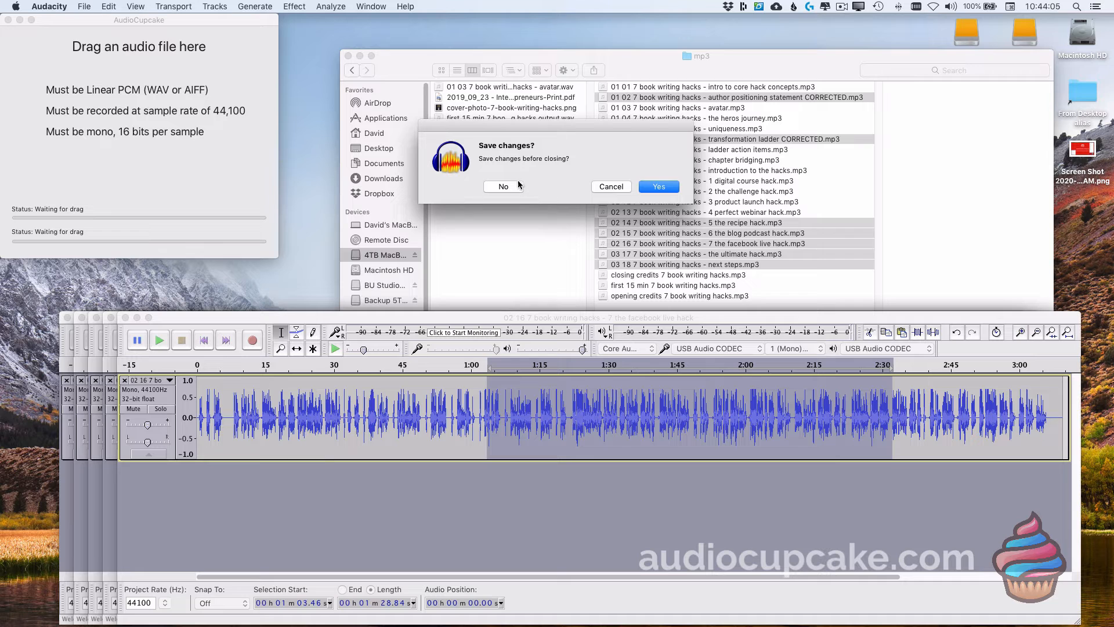
{"action": "left_click", "coordinate": [504, 187]}
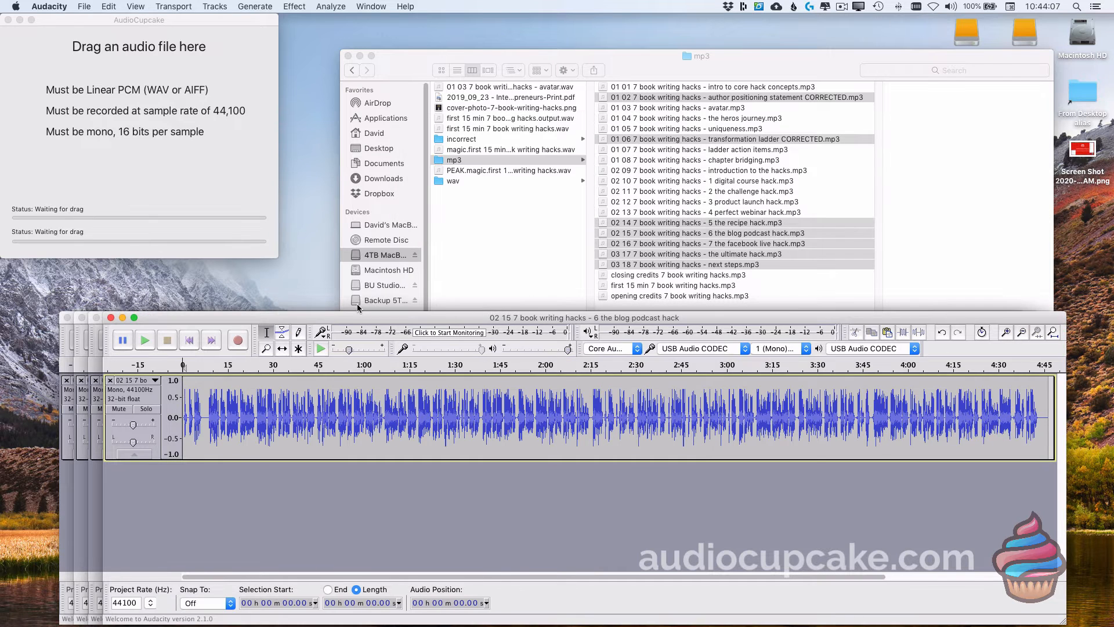
Step: ACX-check 0:52–3:12 of the blog podcast hack chapter, which passes at -20.3 dB RMS, then close it unsaved
{"action": "left_click_drag", "start_coordinate": [339, 404], "coordinate": [762, 414]}
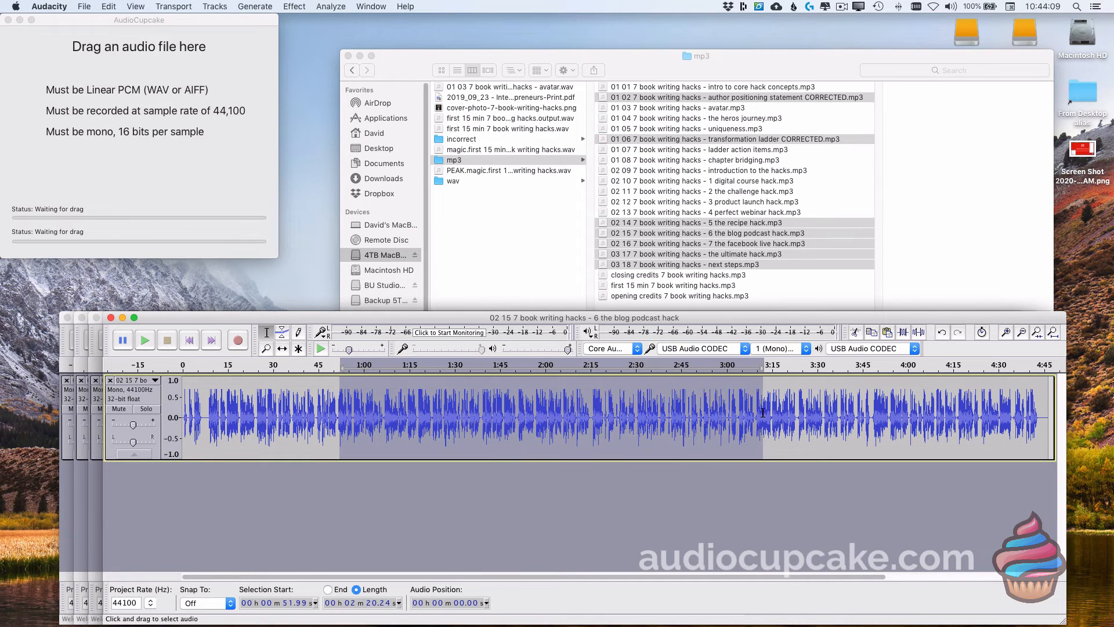
{"action": "left_click", "coordinate": [328, 7]}
{"action": "left_click", "coordinate": [353, 60]}
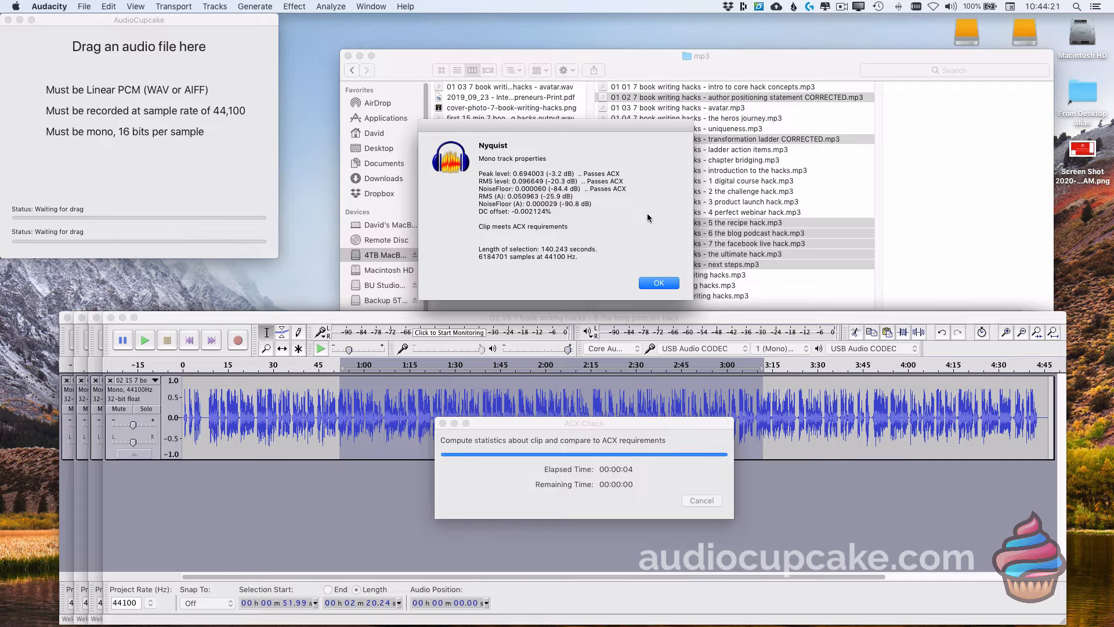
{"action": "left_click", "coordinate": [662, 284]}
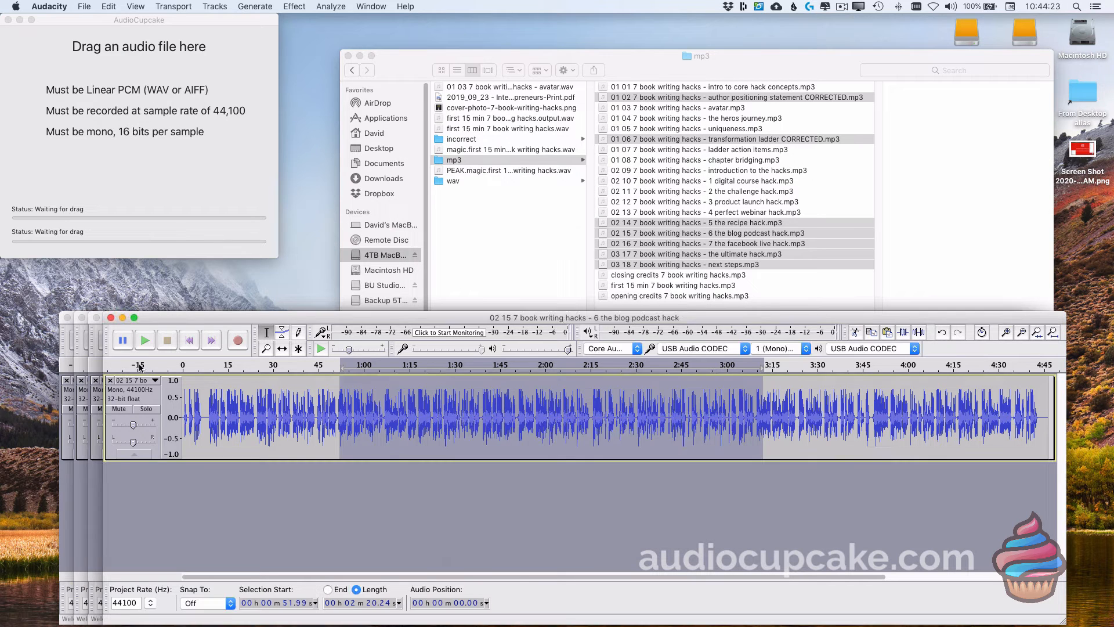
{"action": "left_click", "coordinate": [111, 317]}
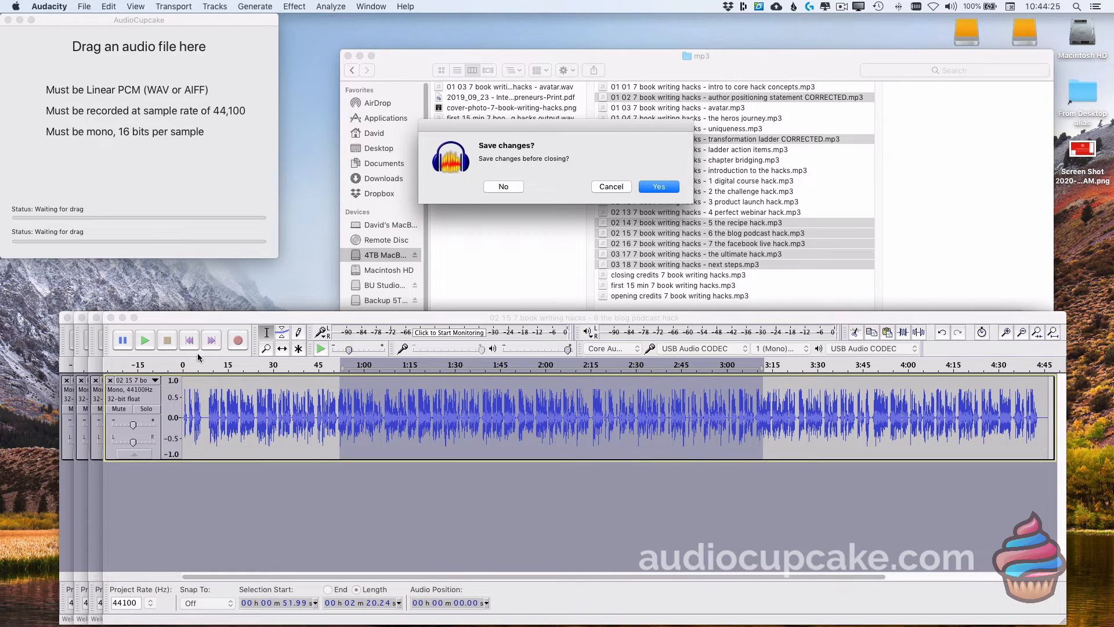
{"action": "left_click", "coordinate": [510, 187]}
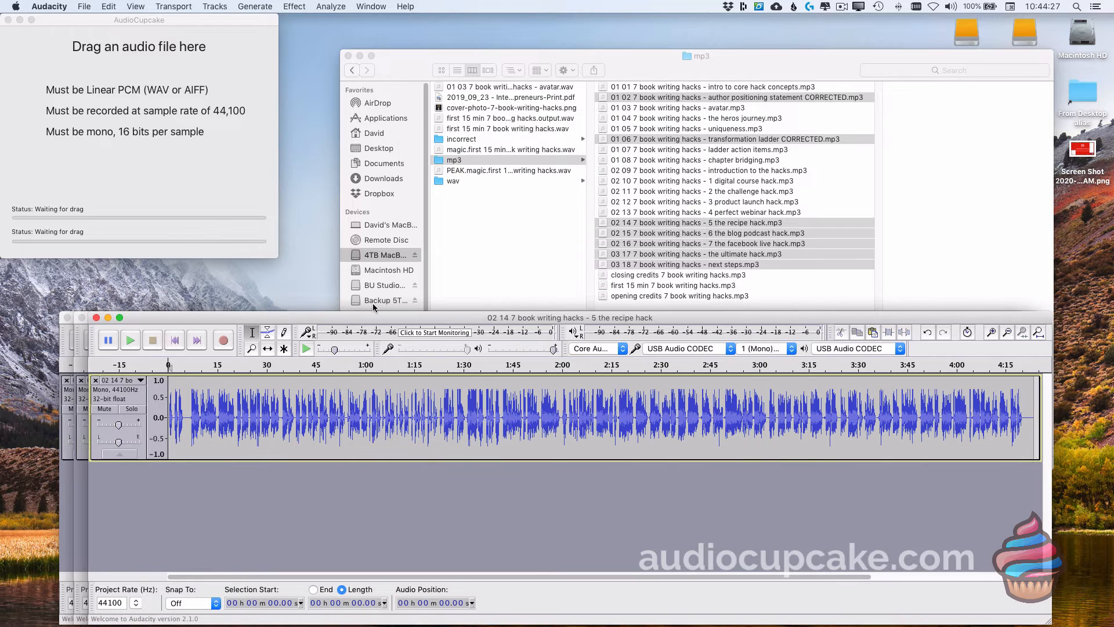
Step: ACX-check the entire recipe hack track, which passes at -20.3 dB RMS, and start closing its window
{"action": "left_click", "coordinate": [139, 399]}
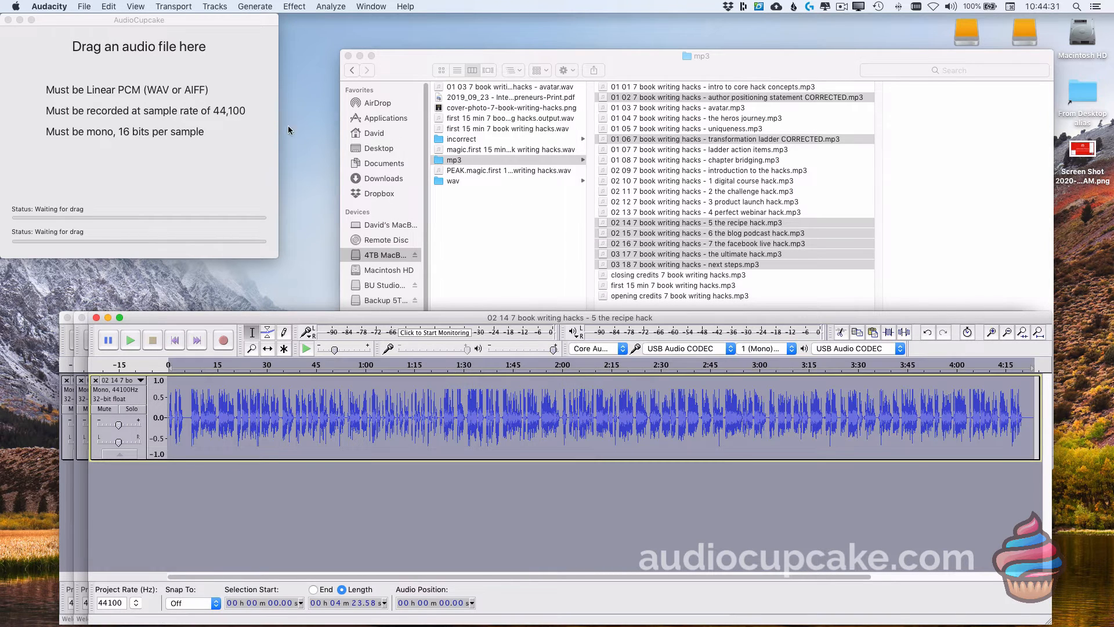
{"action": "left_click", "coordinate": [328, 6]}
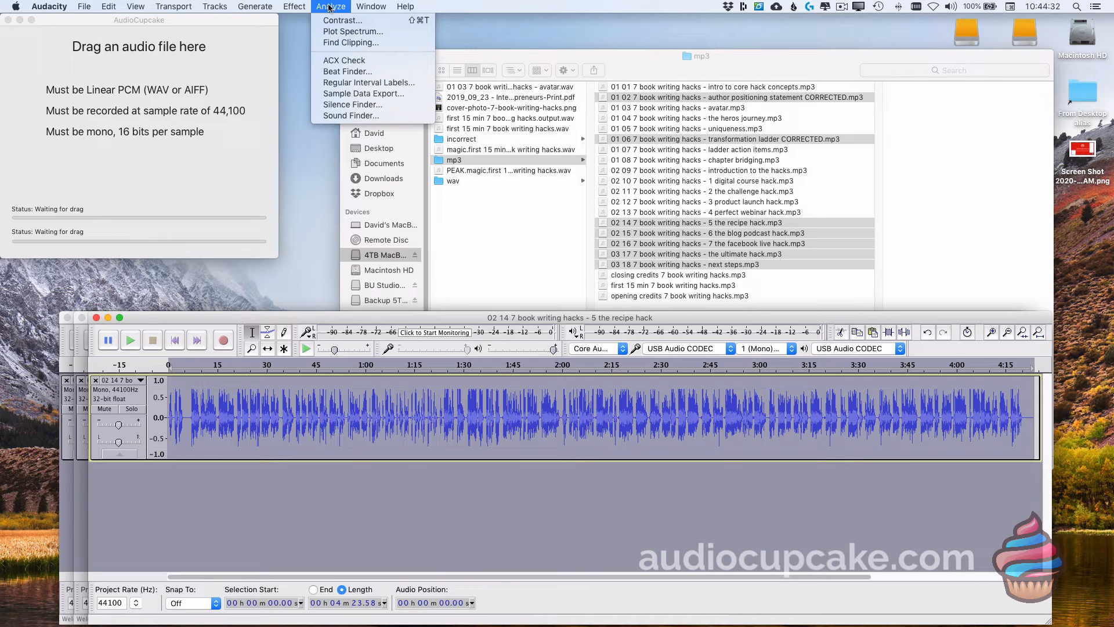
{"action": "left_click", "coordinate": [343, 60]}
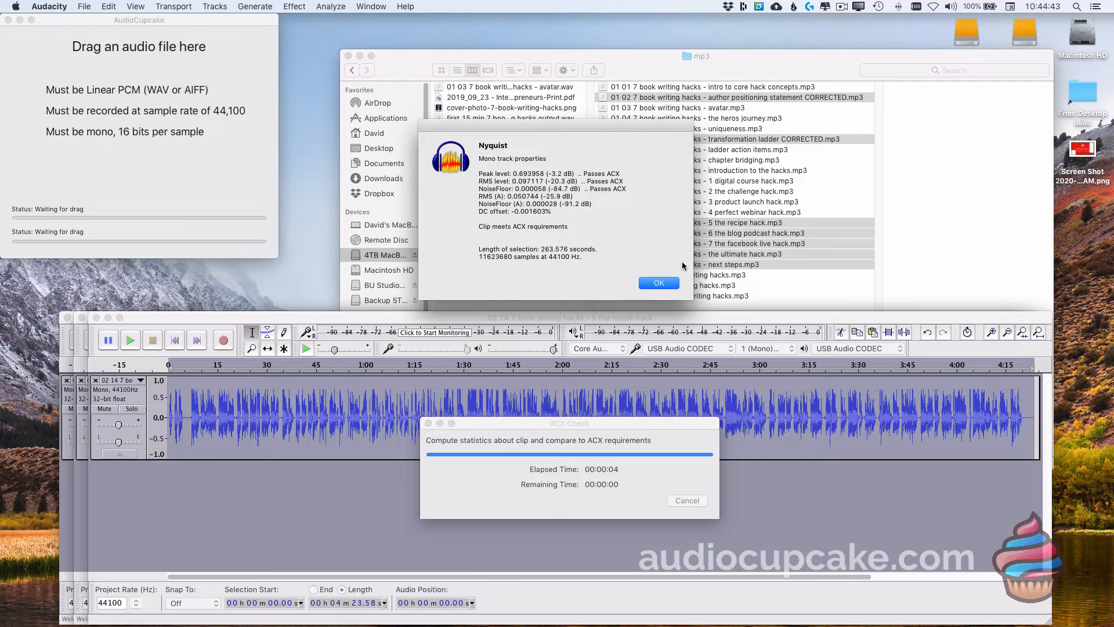
{"action": "left_click", "coordinate": [663, 285]}
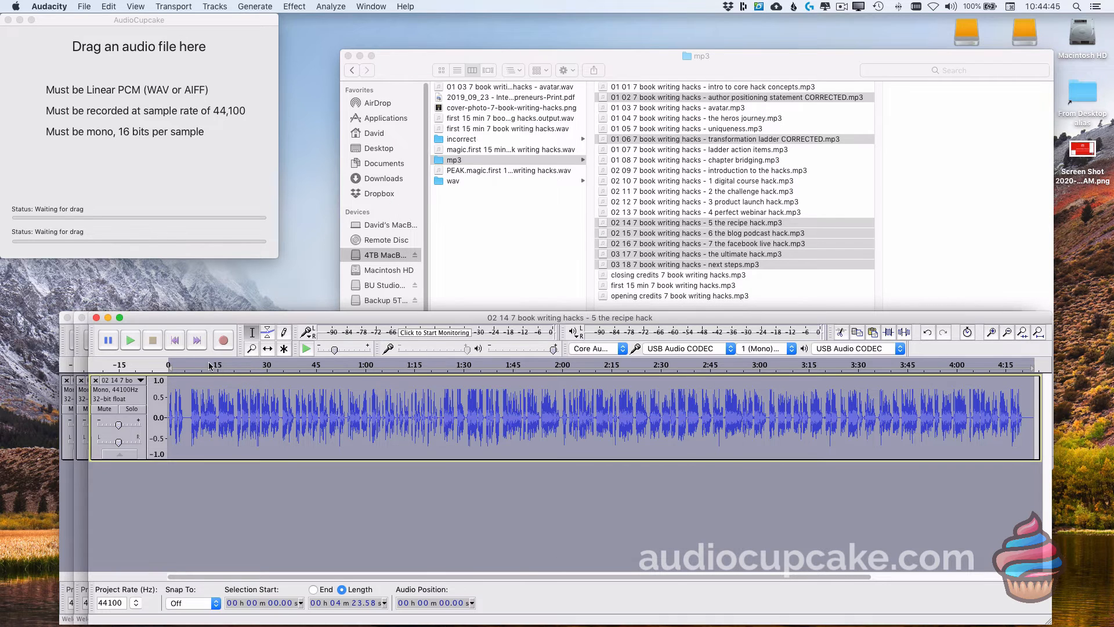
{"action": "left_click", "coordinate": [97, 318]}
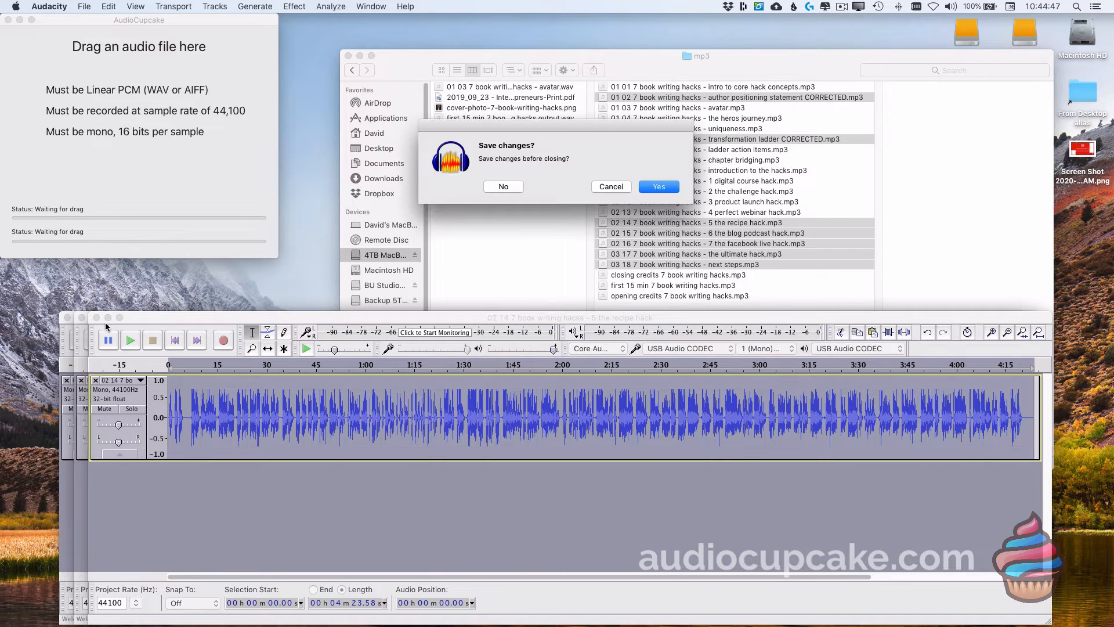
Step: Discard recipe hack changes, then ACX-check 1:00–3:26 of transformation ladder CORRECTED (-20.5 dB RMS) and close it unsaved
{"action": "left_click", "coordinate": [504, 186]}
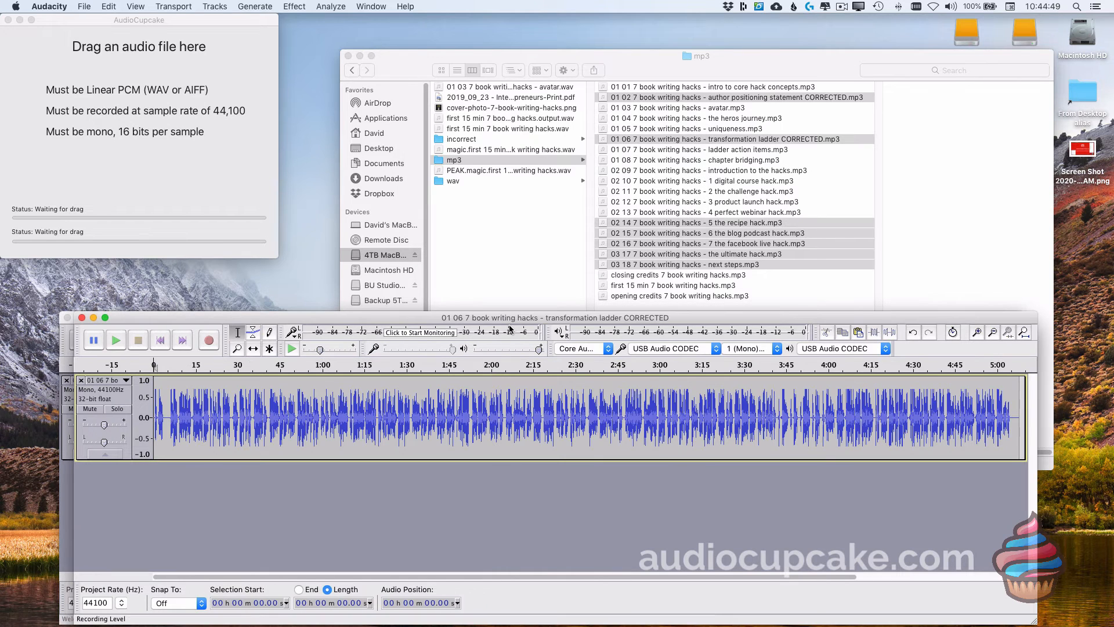
{"action": "left_click_drag", "start_coordinate": [320, 413], "coordinate": [733, 413]}
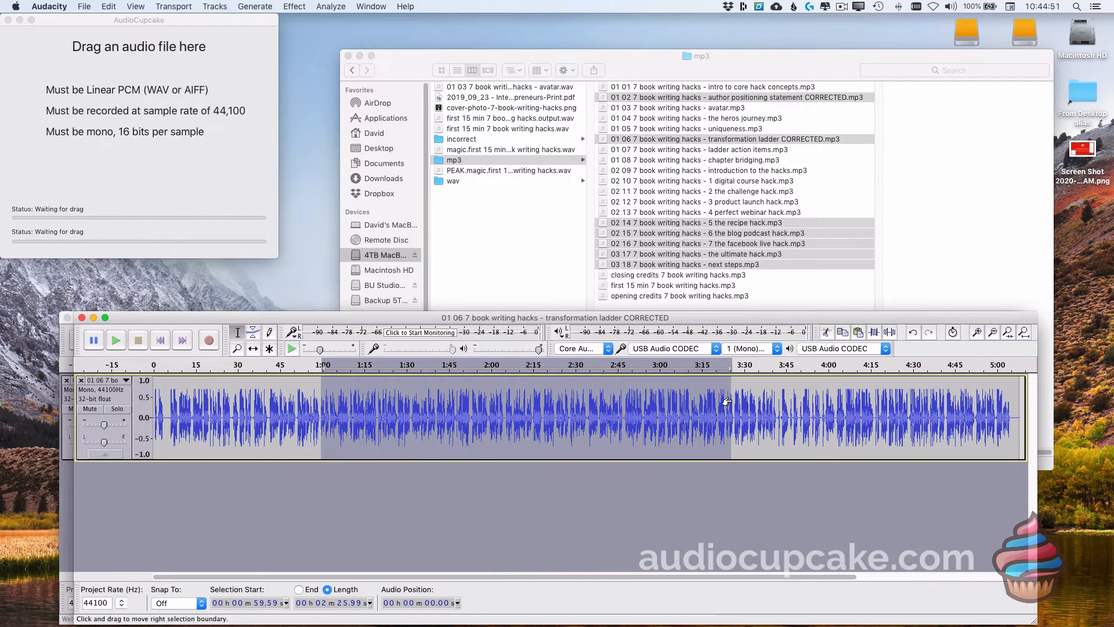
{"action": "left_click", "coordinate": [335, 10]}
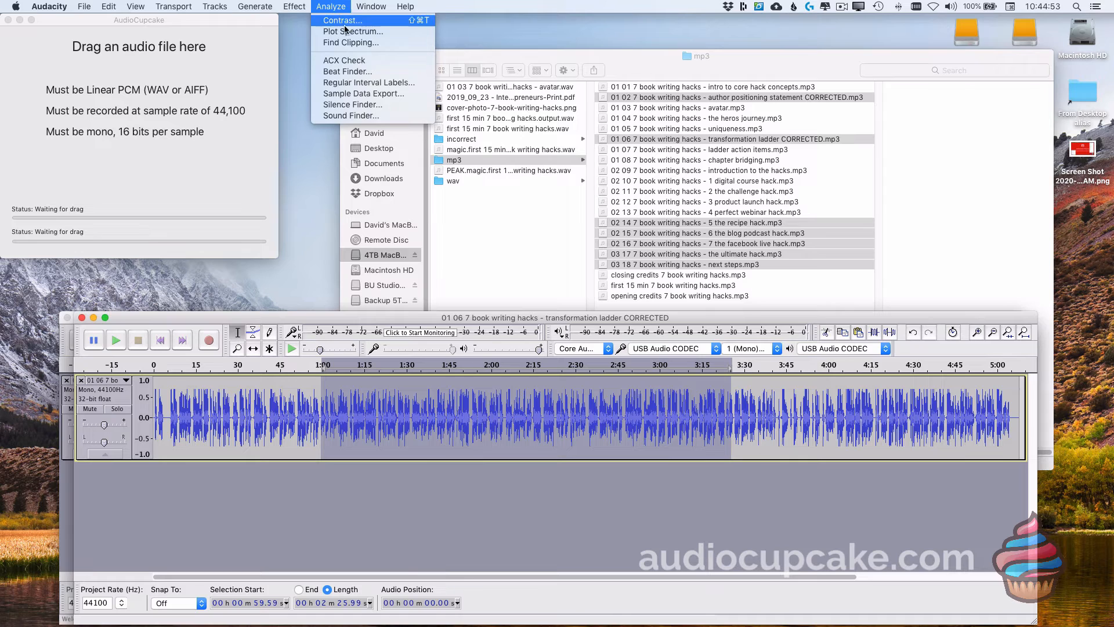
{"action": "left_click", "coordinate": [355, 60]}
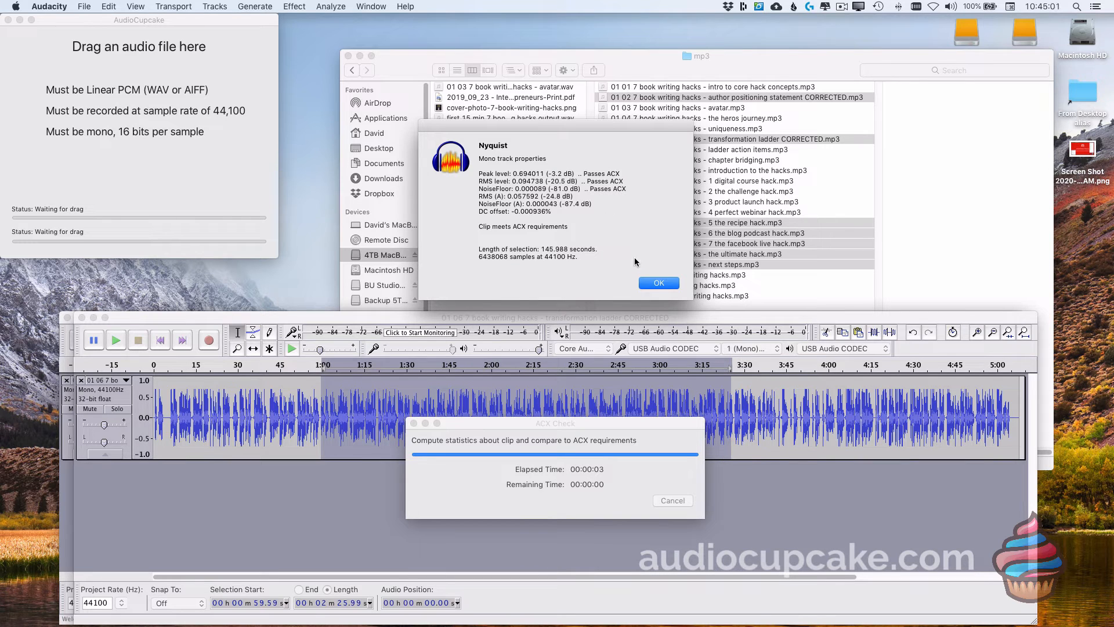
{"action": "left_click", "coordinate": [663, 284]}
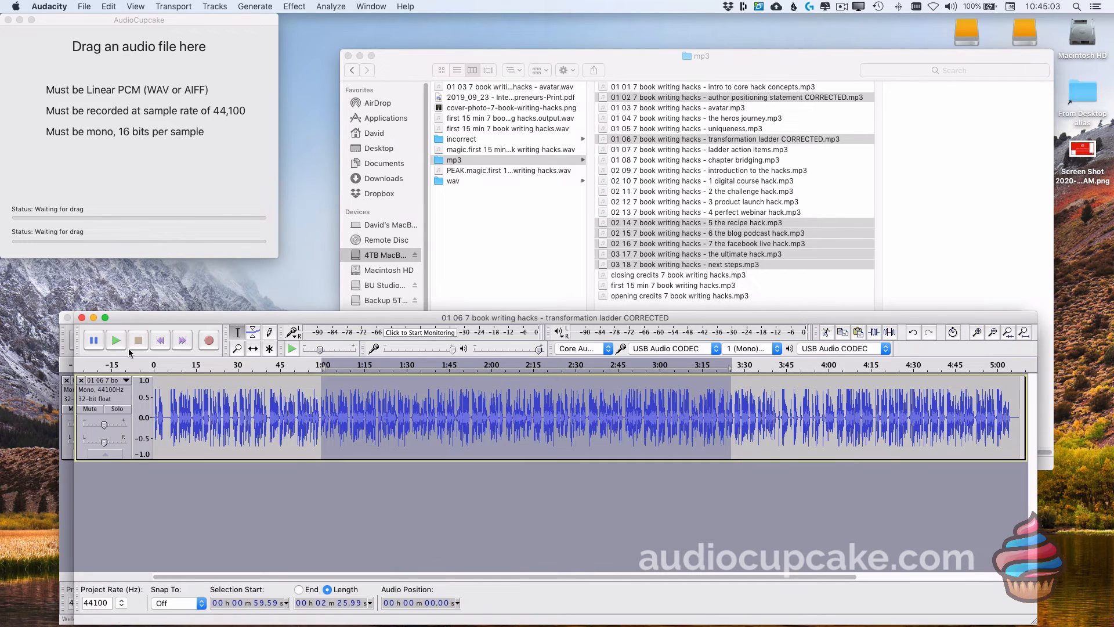
{"action": "left_click", "coordinate": [81, 317]}
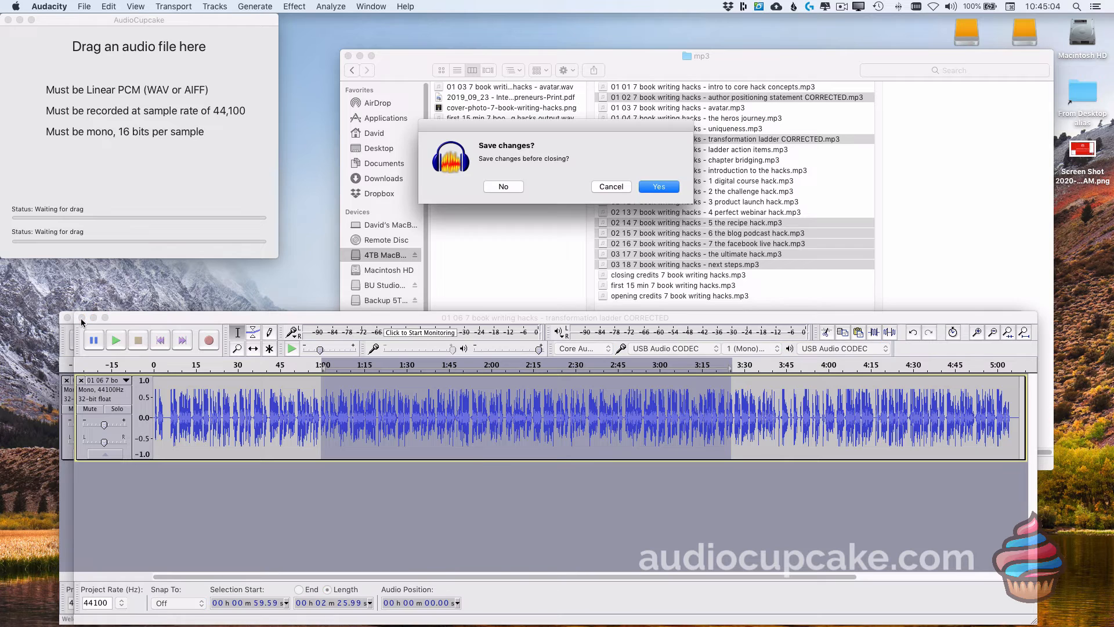
{"action": "left_click", "coordinate": [502, 186]}
Step: ACX-check 0:26–2:45 of author positioning statement CORRECTED, which passes at -20.1 dB RMS, then close it unsaved
{"action": "left_click_drag", "start_coordinate": [251, 422], "coordinate": [848, 411]}
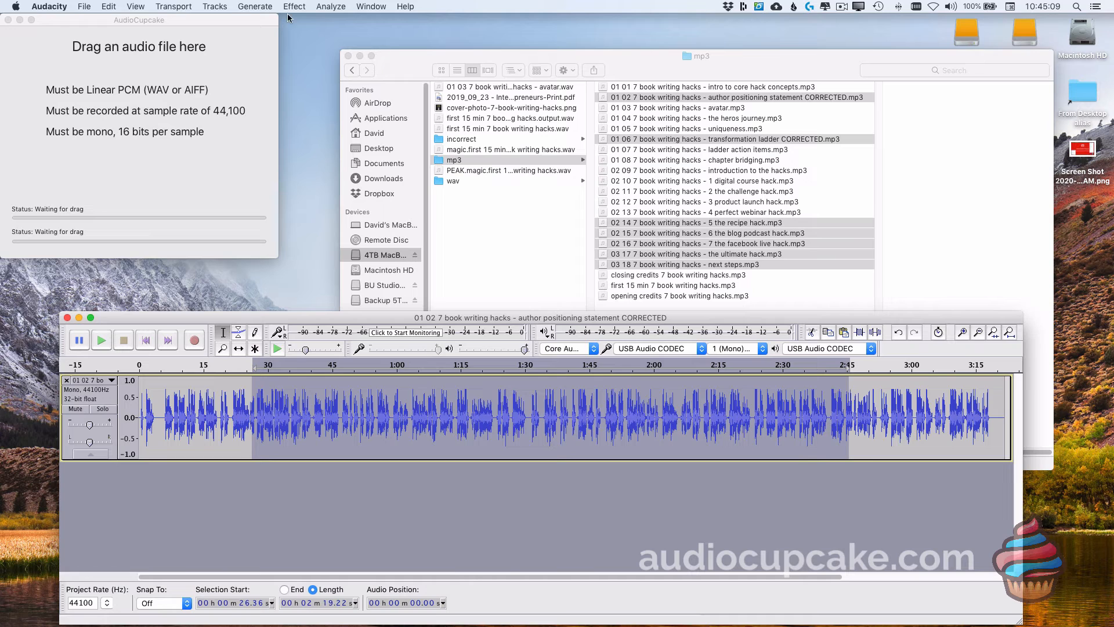
{"action": "left_click", "coordinate": [330, 7]}
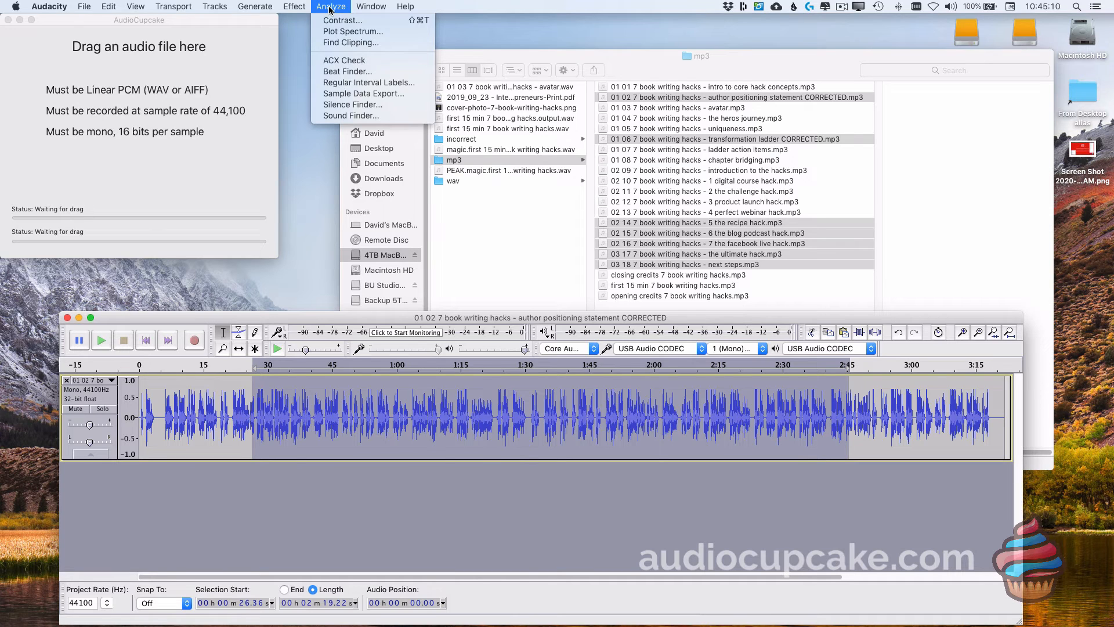
{"action": "left_click", "coordinate": [347, 61]}
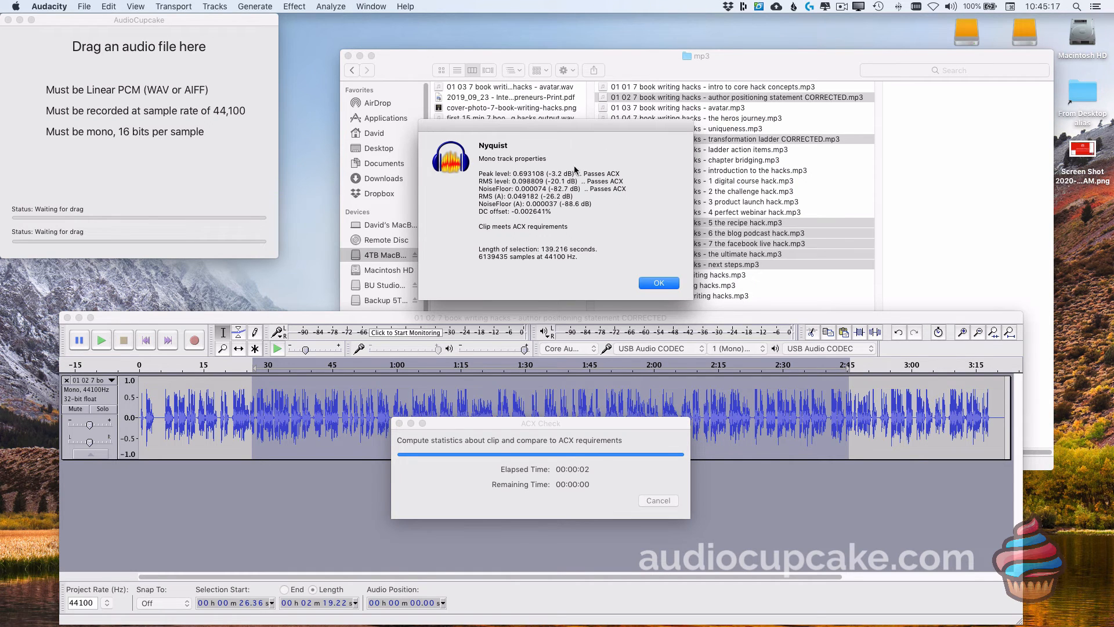
{"action": "left_click", "coordinate": [669, 288]}
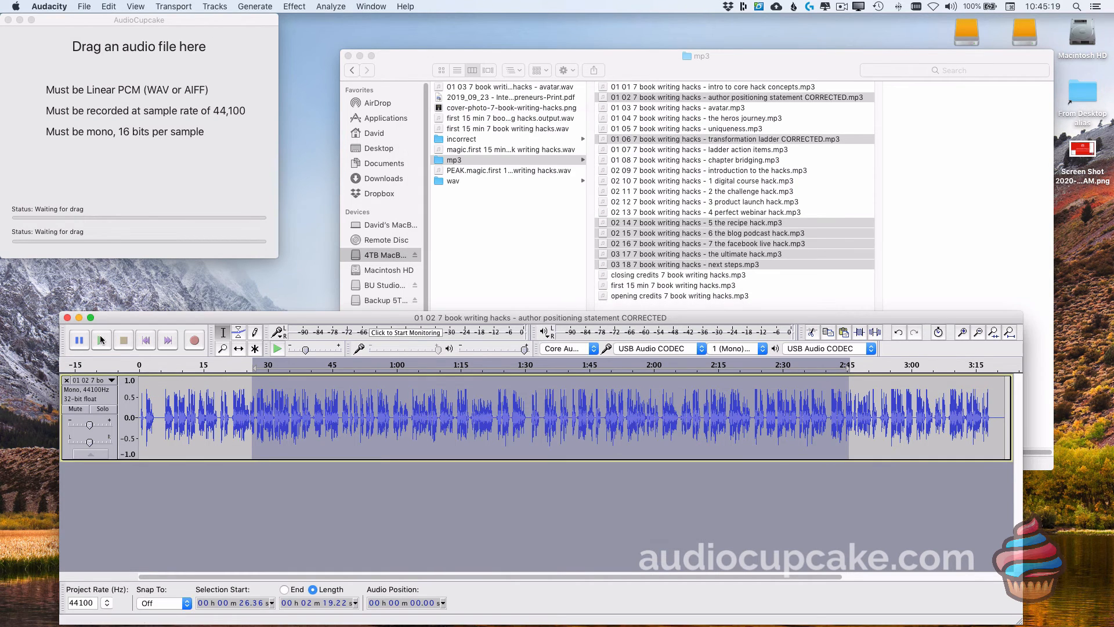
{"action": "left_click", "coordinate": [67, 318]}
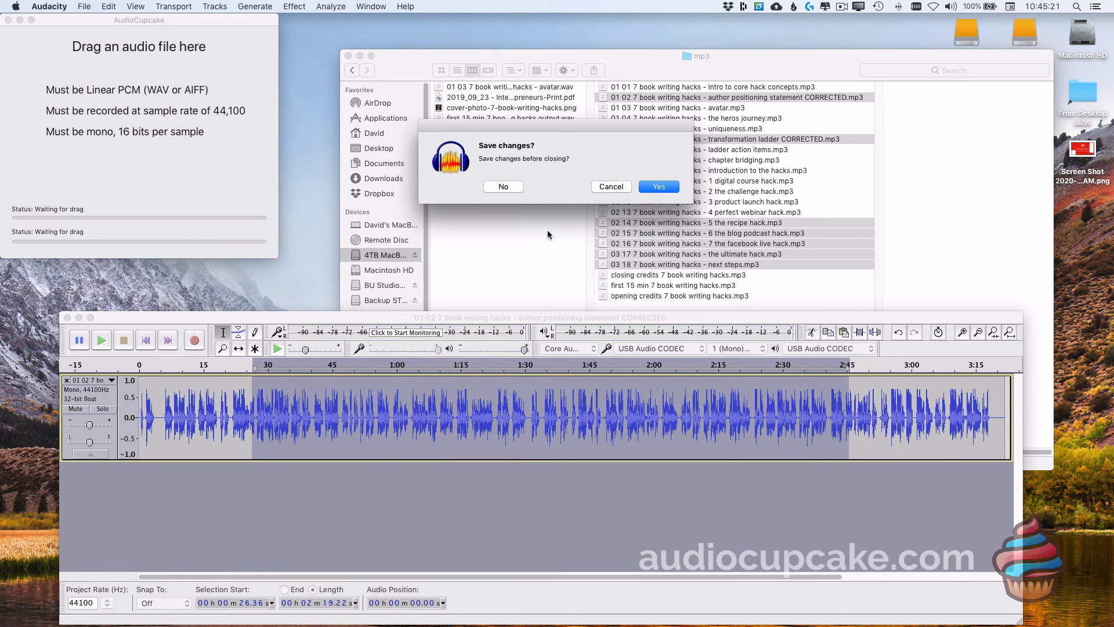
{"action": "left_click", "coordinate": [504, 186]}
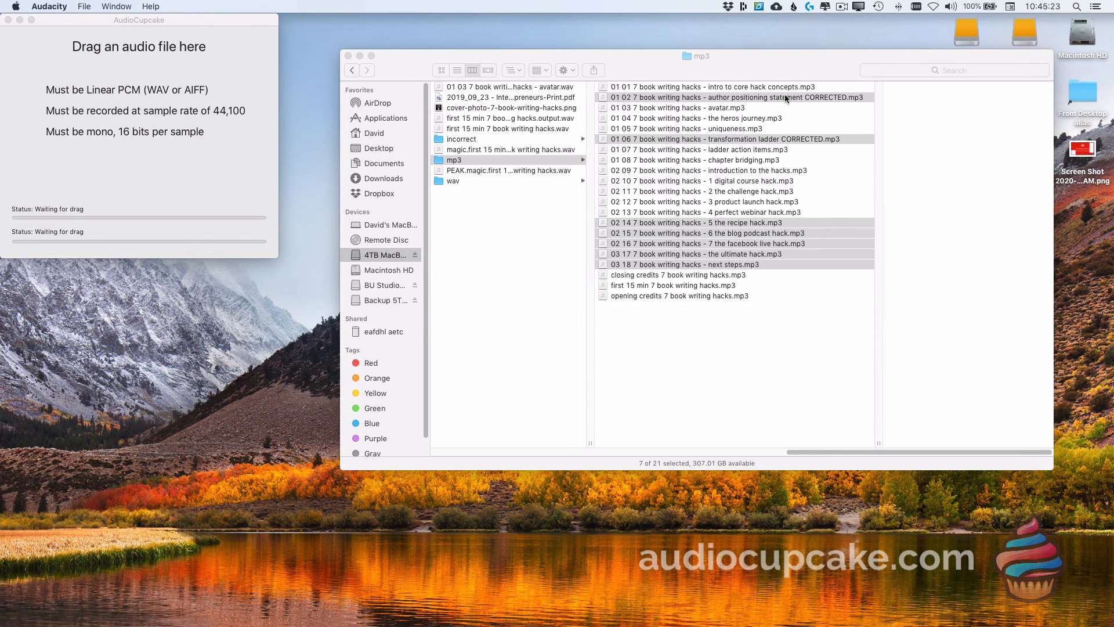
Step: Bring the Finder mp3 folder forward, keeping the seven checked chapter MP3s selected
{"action": "left_click", "coordinate": [778, 61]}
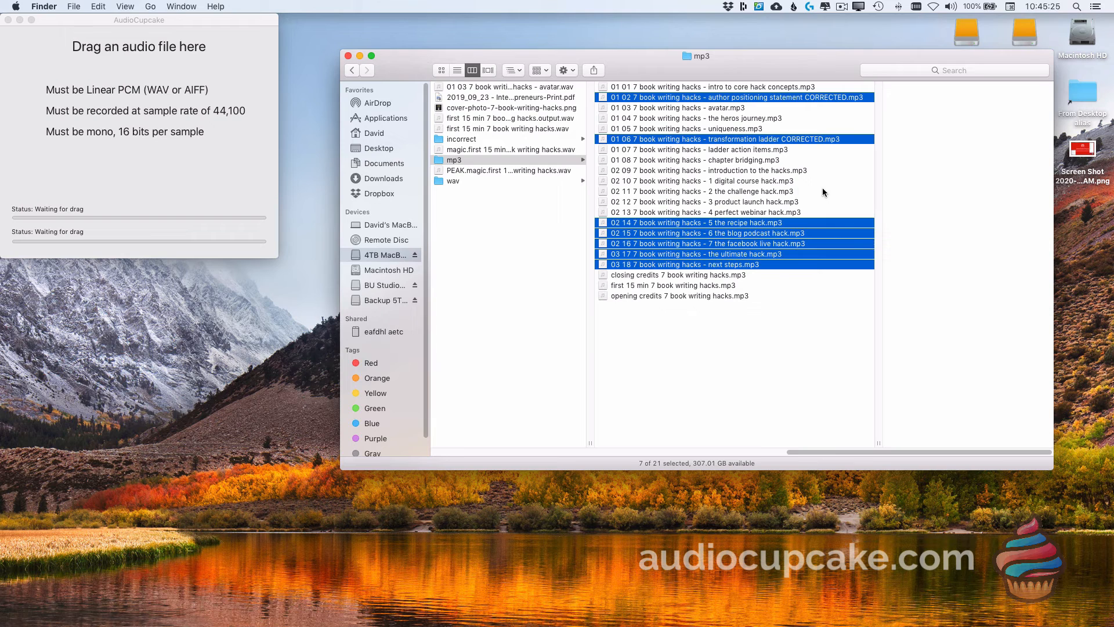